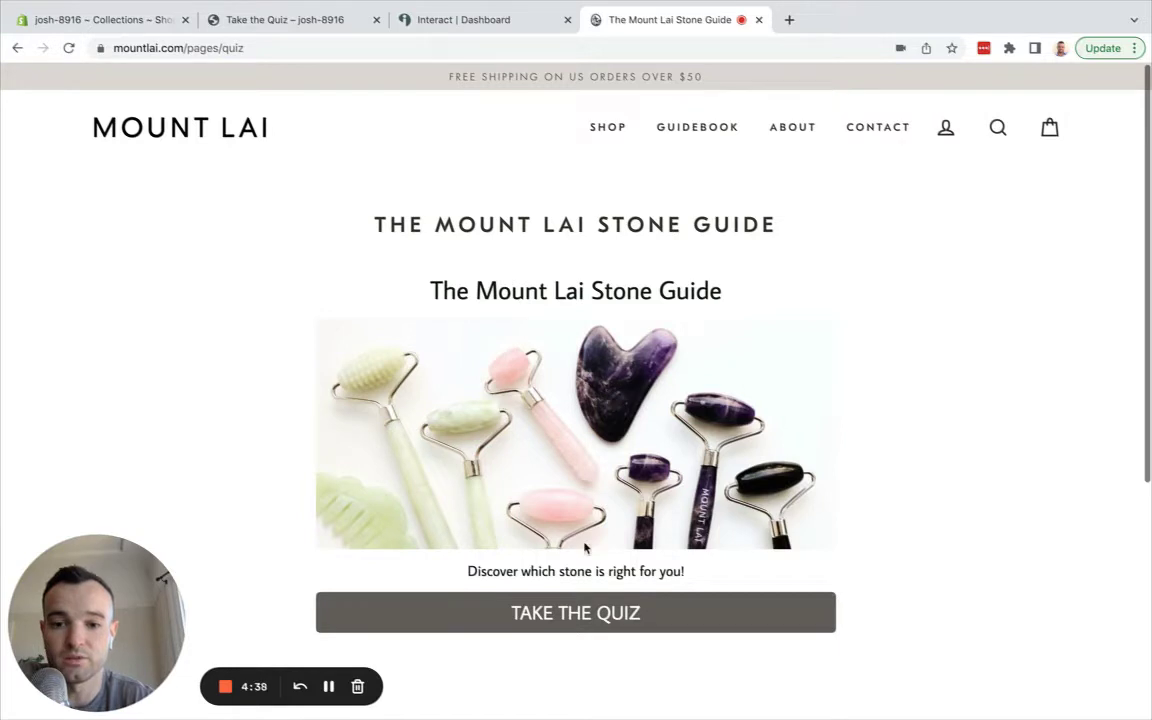
Take the Mount Lai stone quiz, choosing Breakouts or bumpy and Whole face, then skip email
click(576, 613)
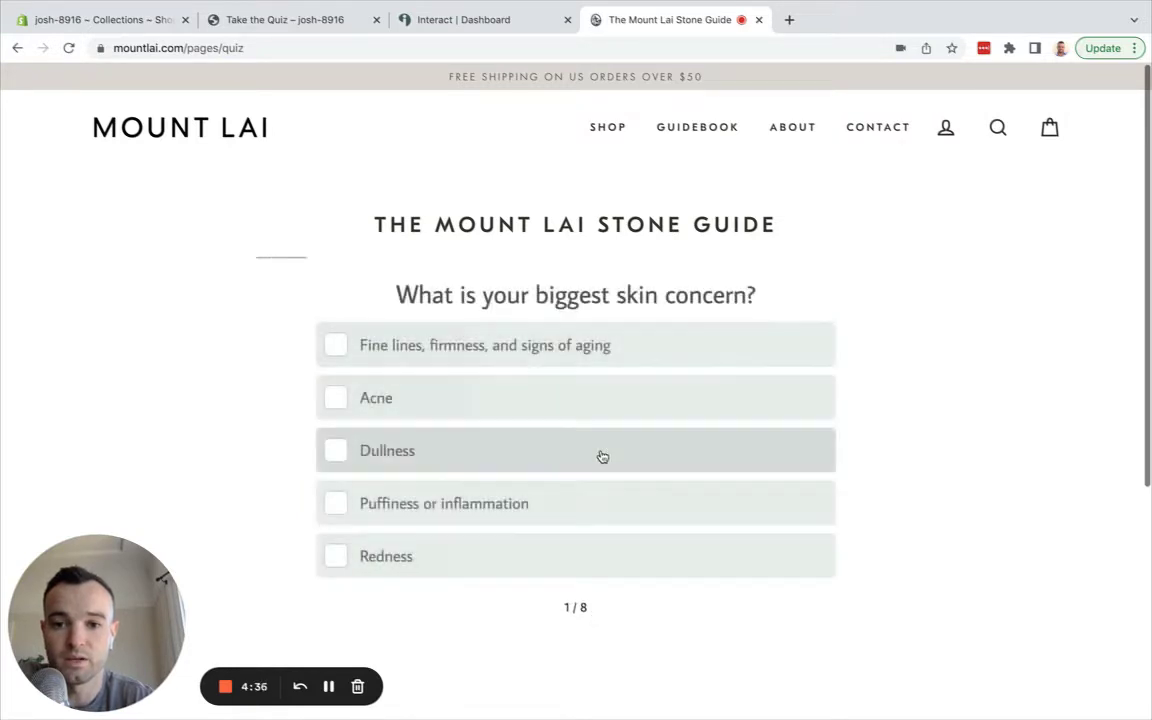
click(565, 398)
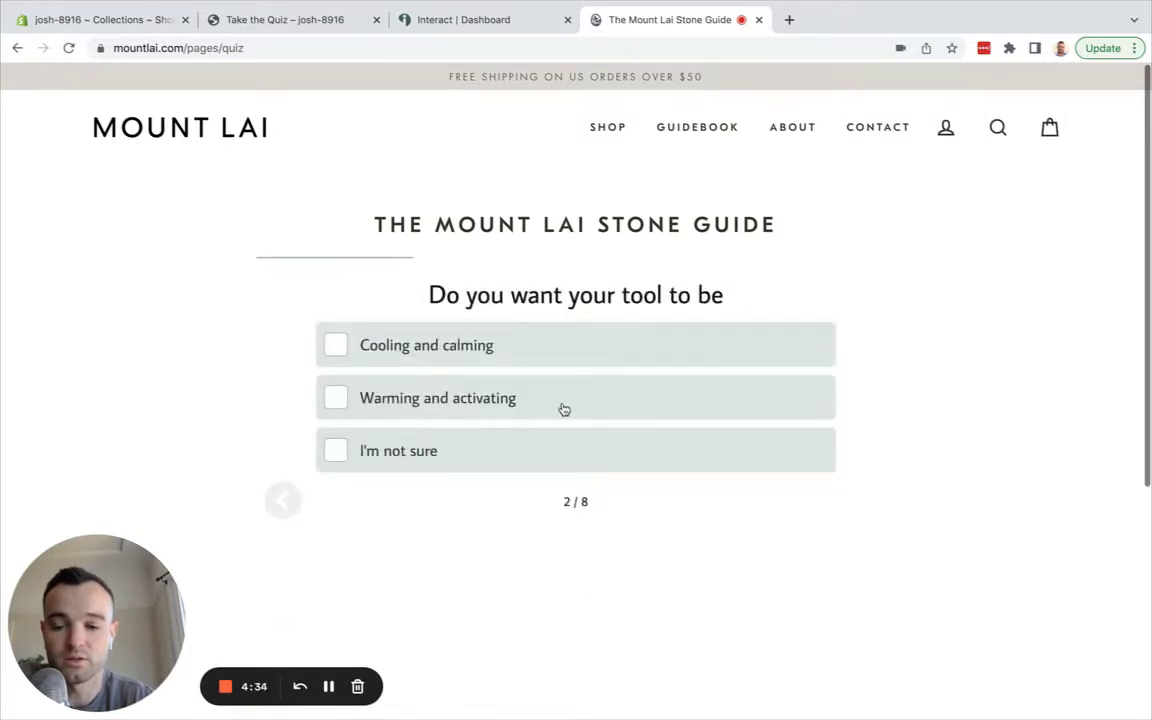
click(561, 405)
click(560, 358)
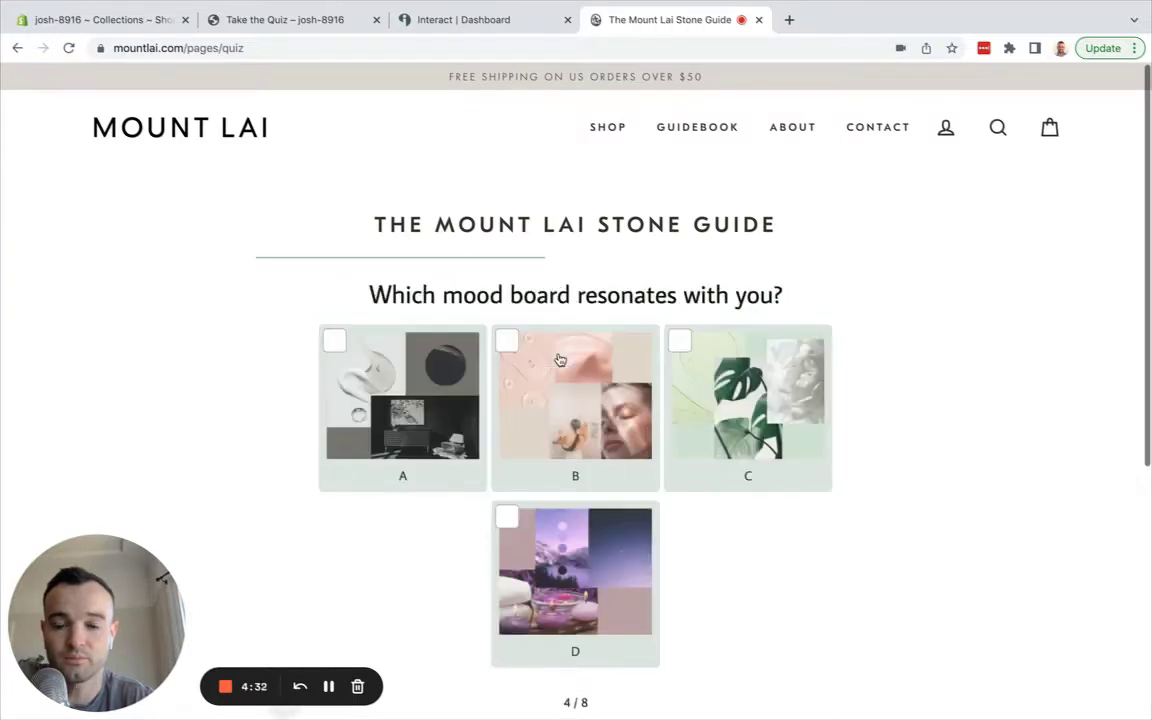
click(559, 360)
click(563, 400)
click(562, 400)
click(551, 357)
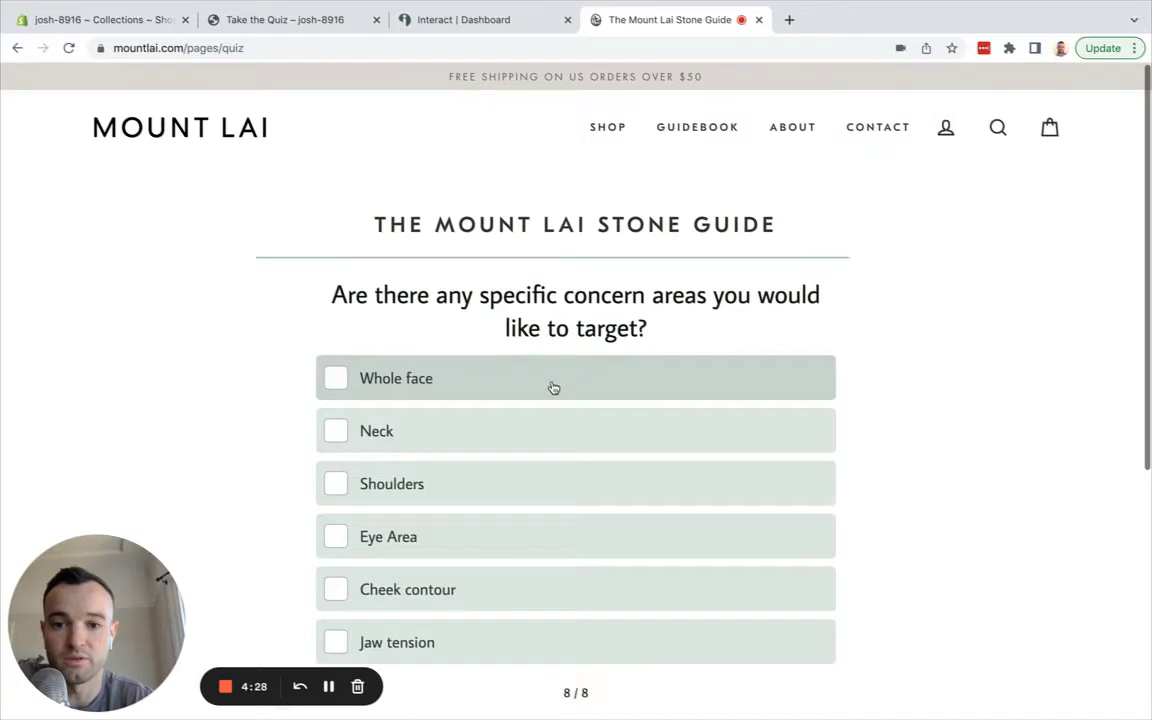
click(553, 389)
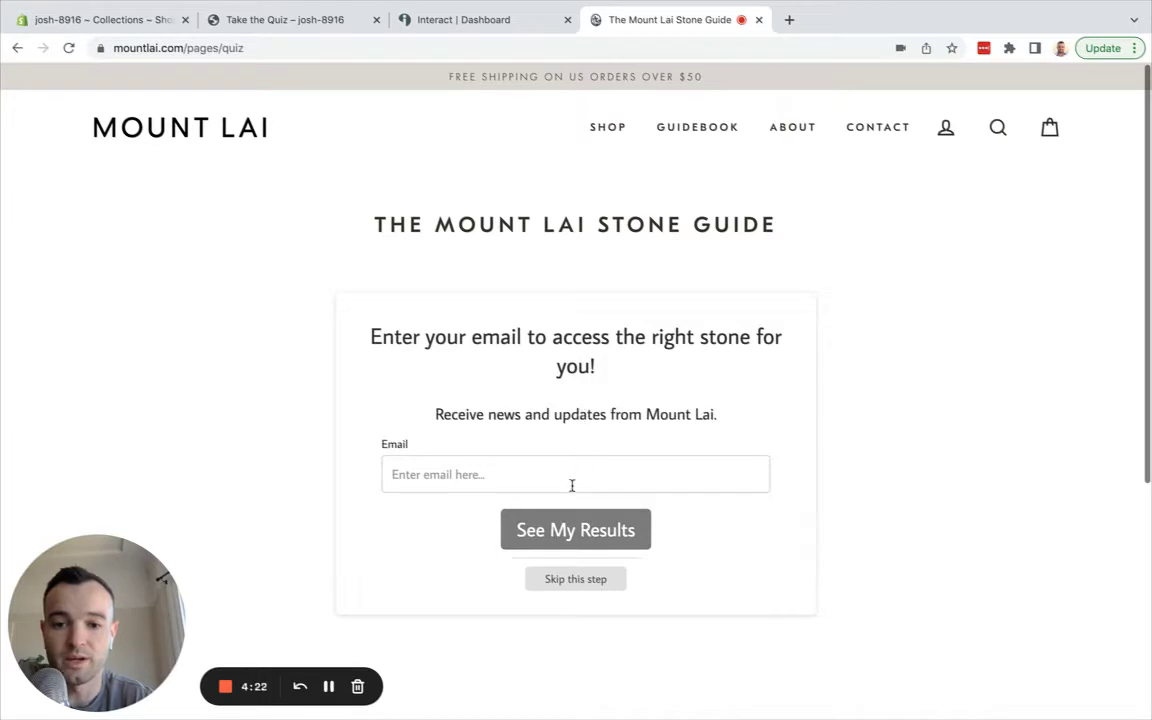
click(573, 580)
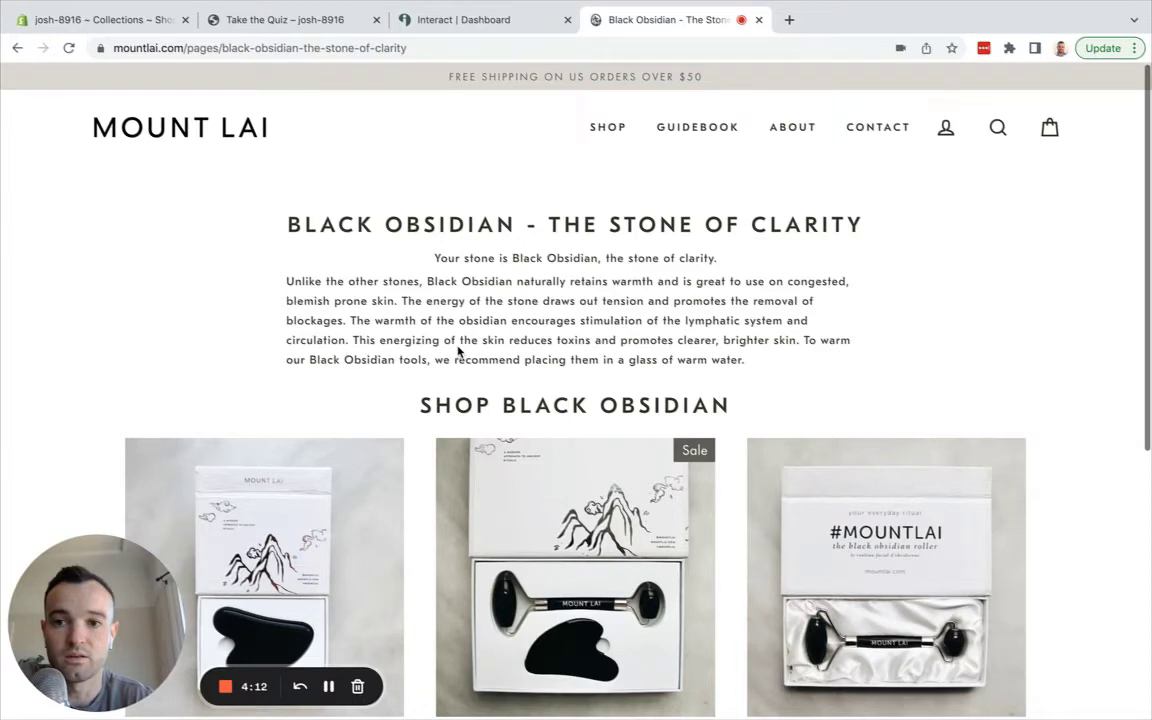
Scroll through the Black Obsidian result products, then return to the Shopify Collections admin
scroll(420, 432, down, 2)
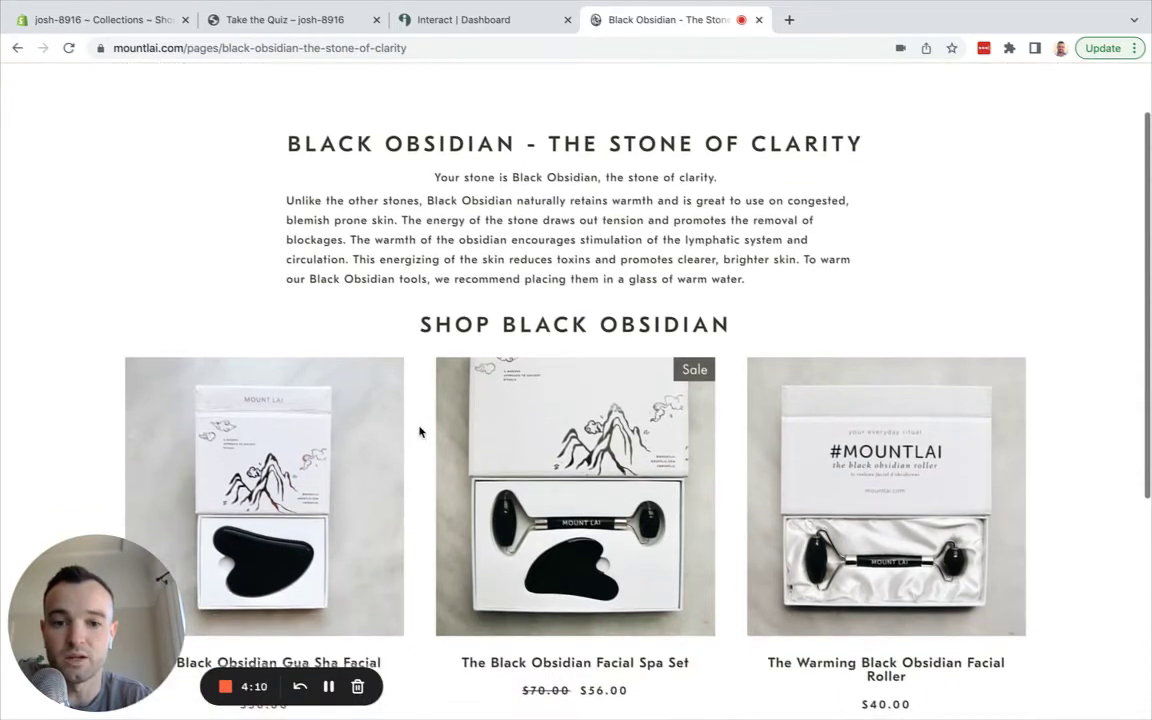
scroll(424, 406, up, 2)
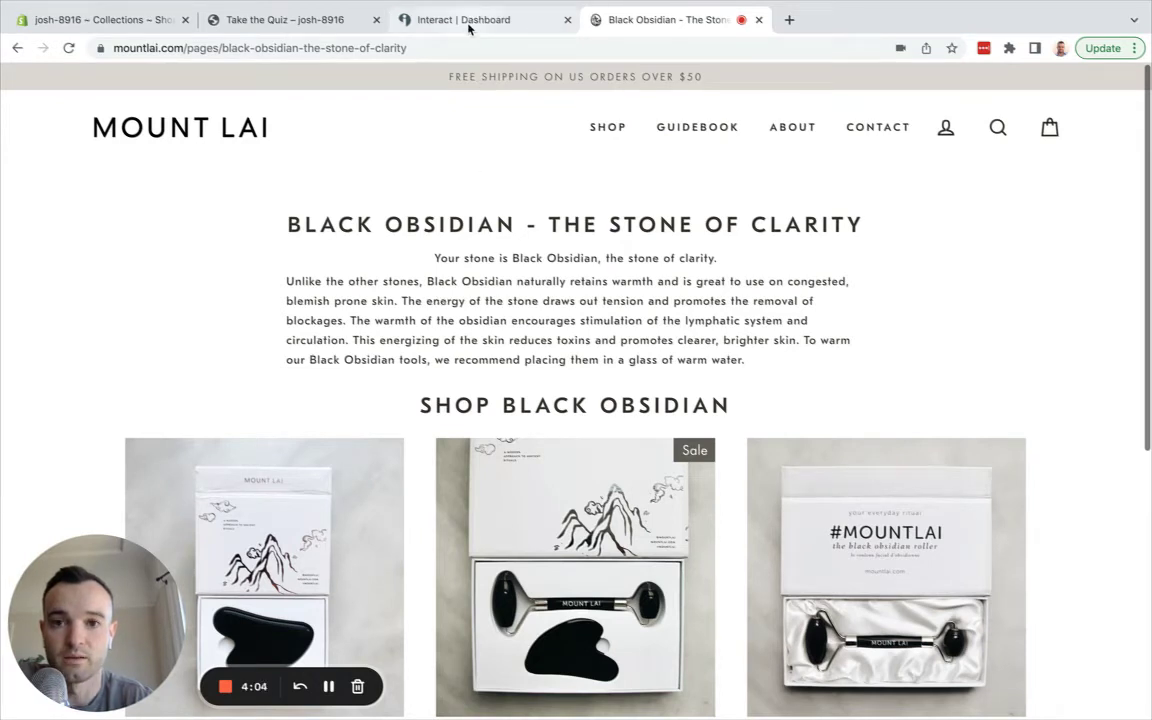
click(110, 20)
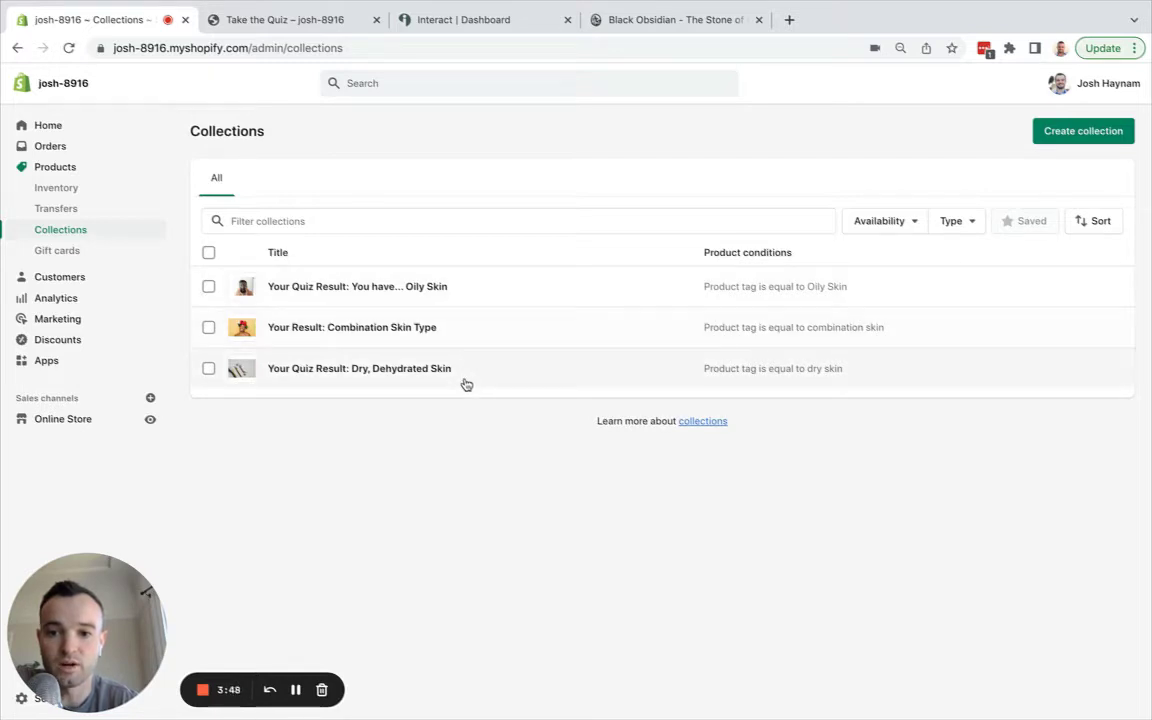
Review the 'Your Quiz Result: You have... Oily Skin' collection editor, then view it on the storefront
click(403, 290)
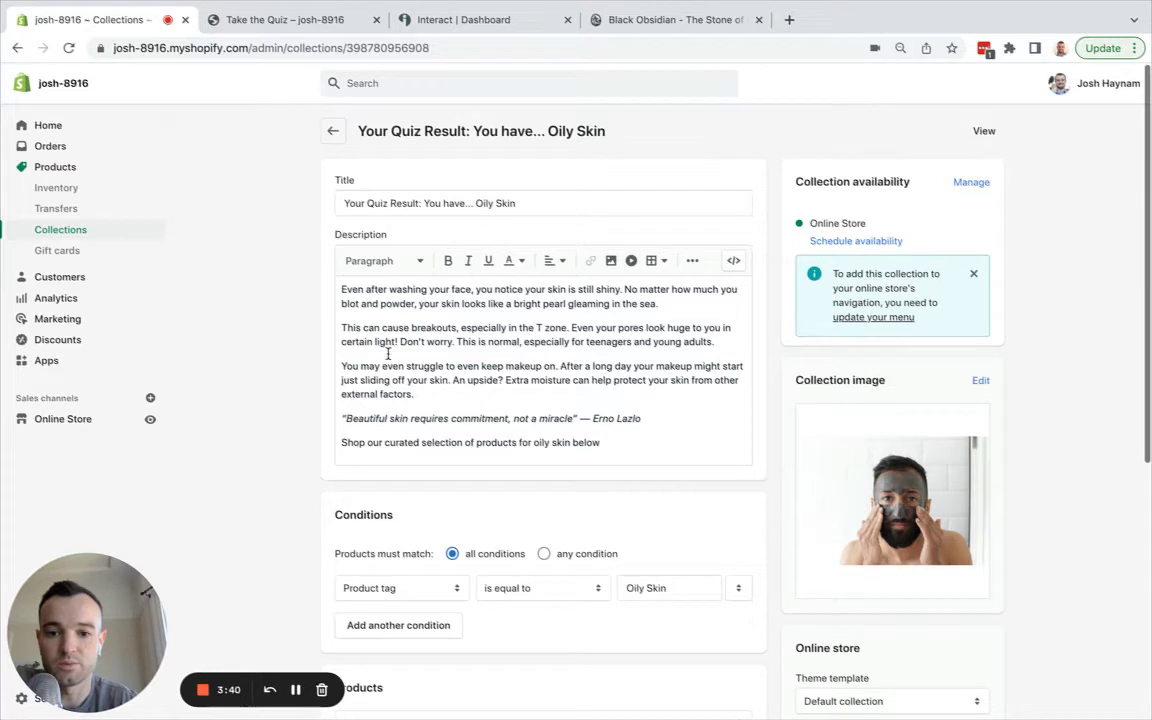
scroll(340, 370, down, 1)
scroll(348, 390, down, 2)
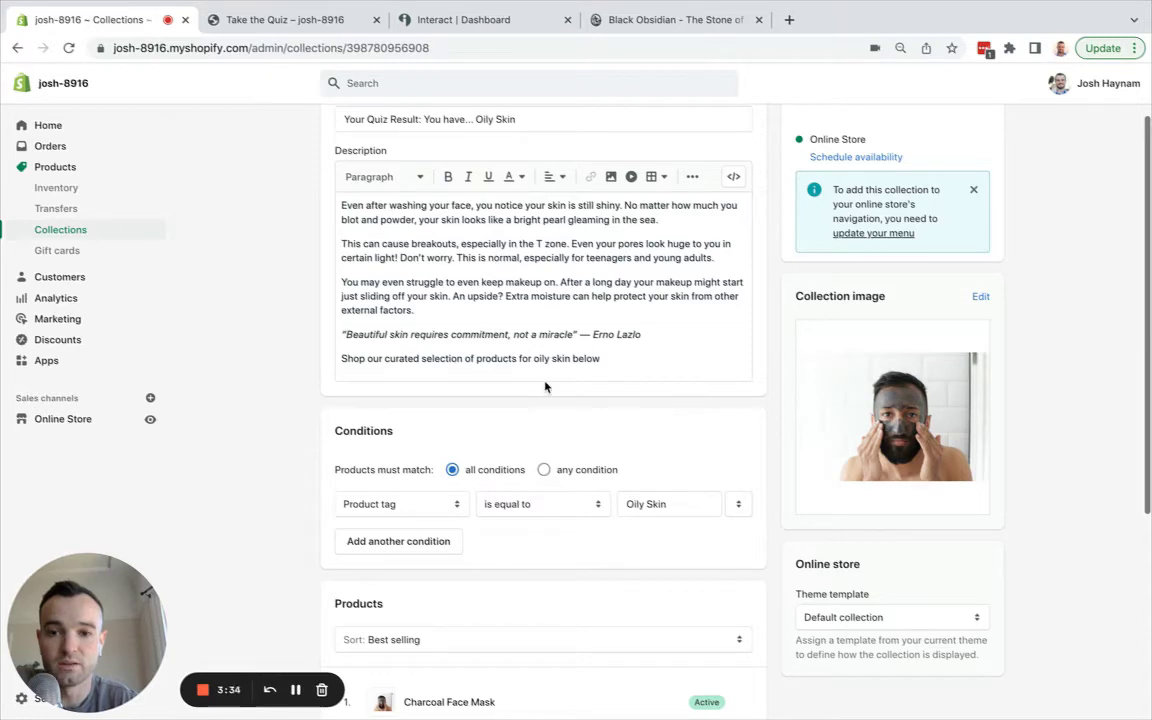
scroll(545, 381, up, 2)
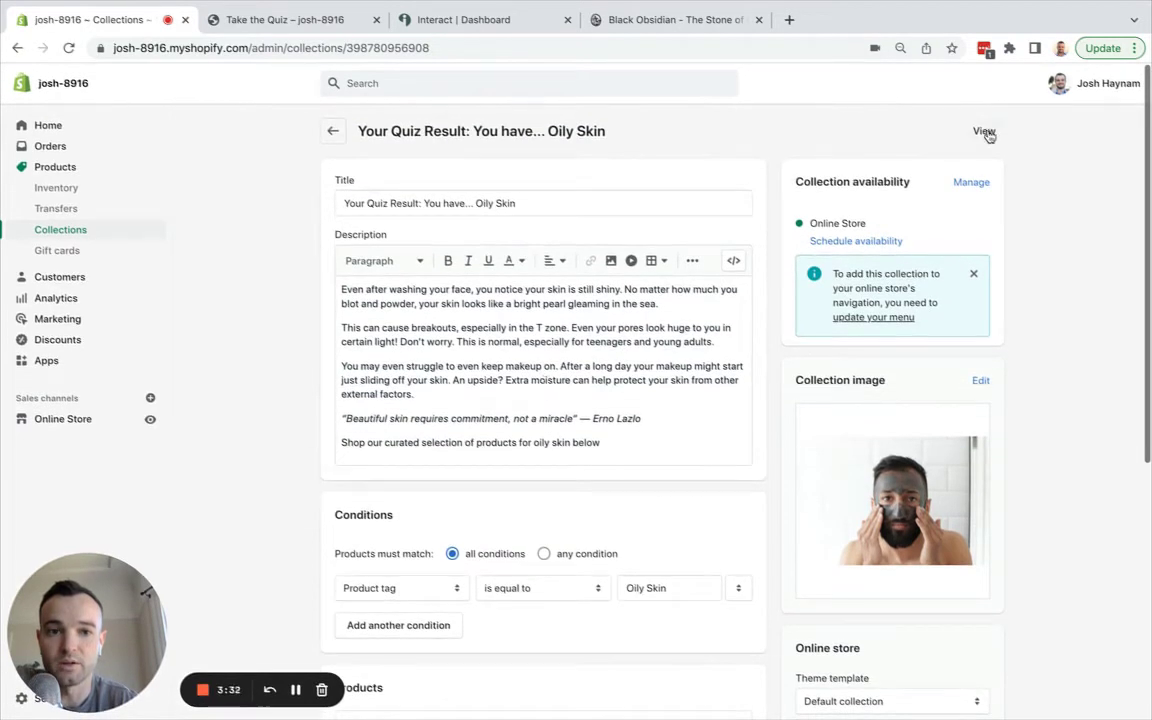
click(985, 132)
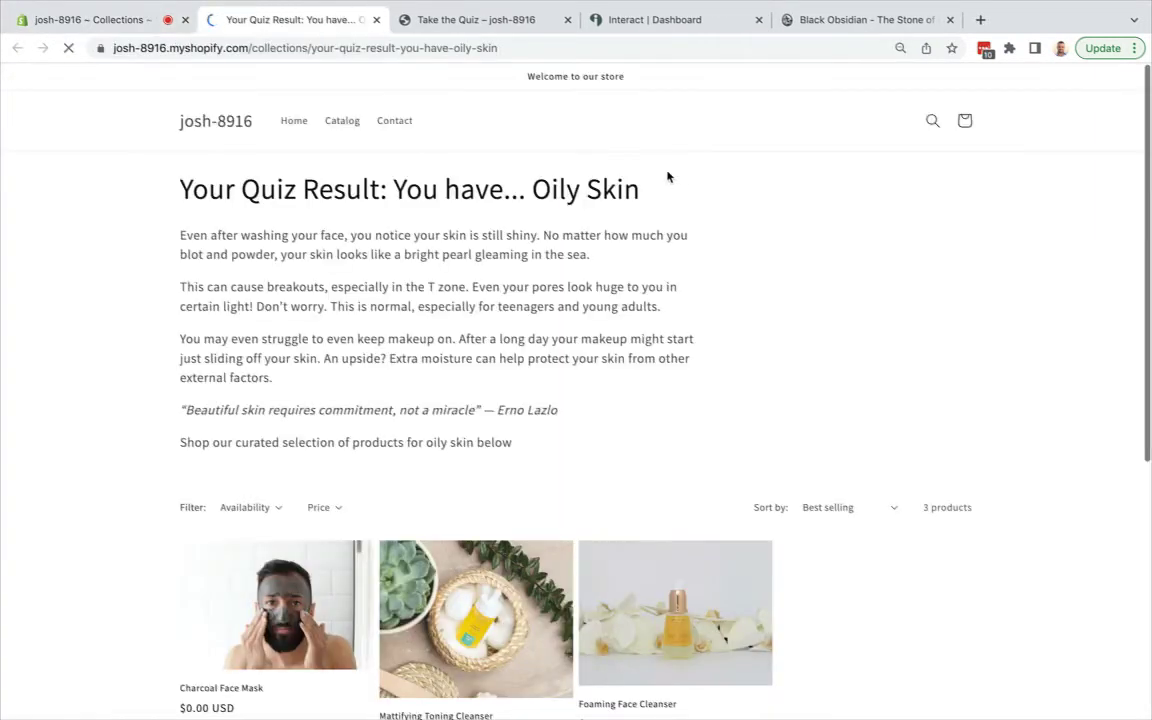
Scroll the Oily Skin storefront collection and its three products, then return to the admin editor
scroll(500, 335, down, 3)
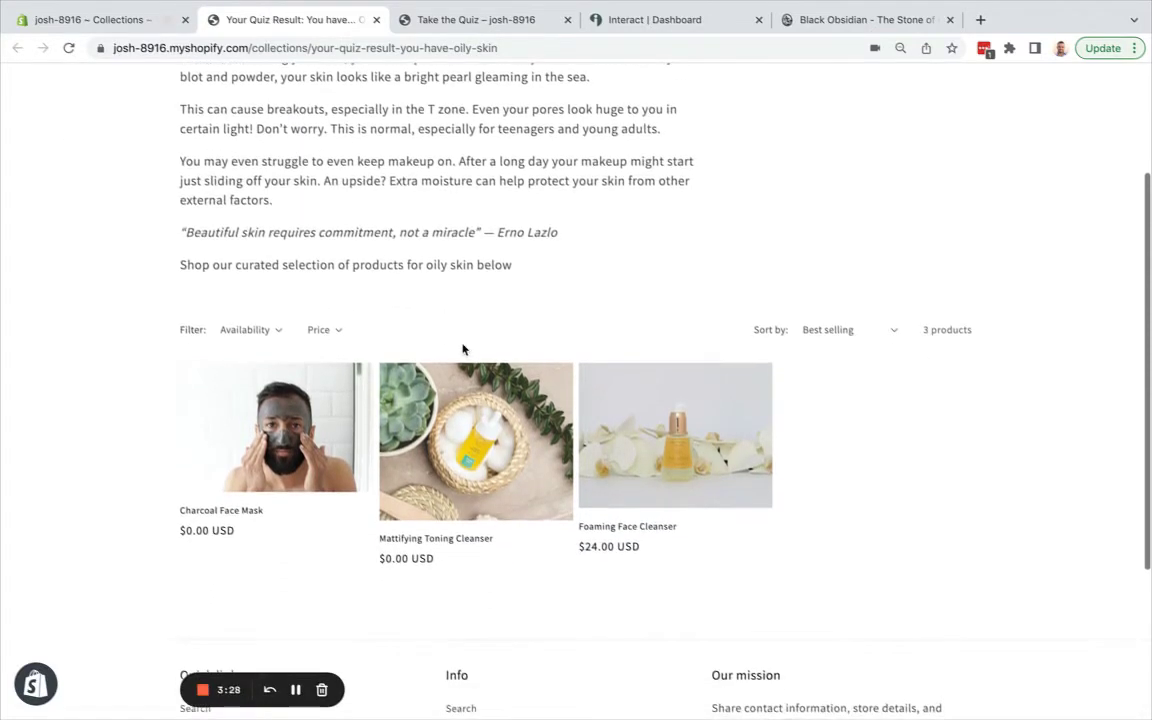
scroll(462, 344, up, 3)
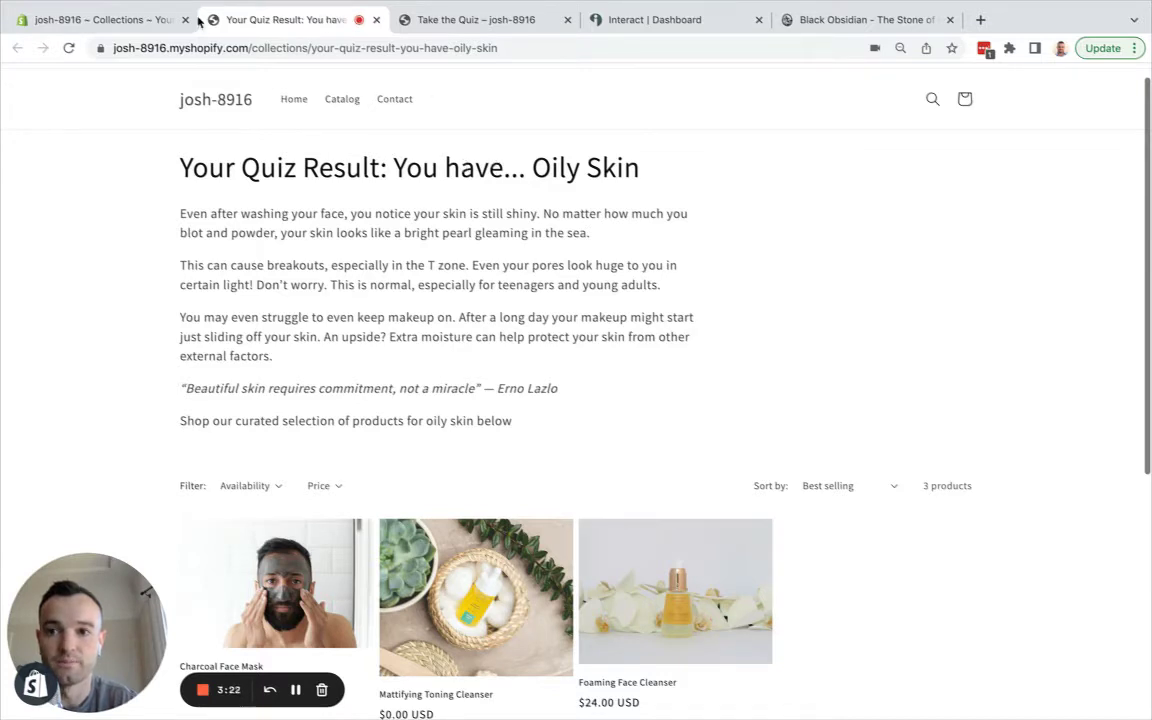
click(134, 22)
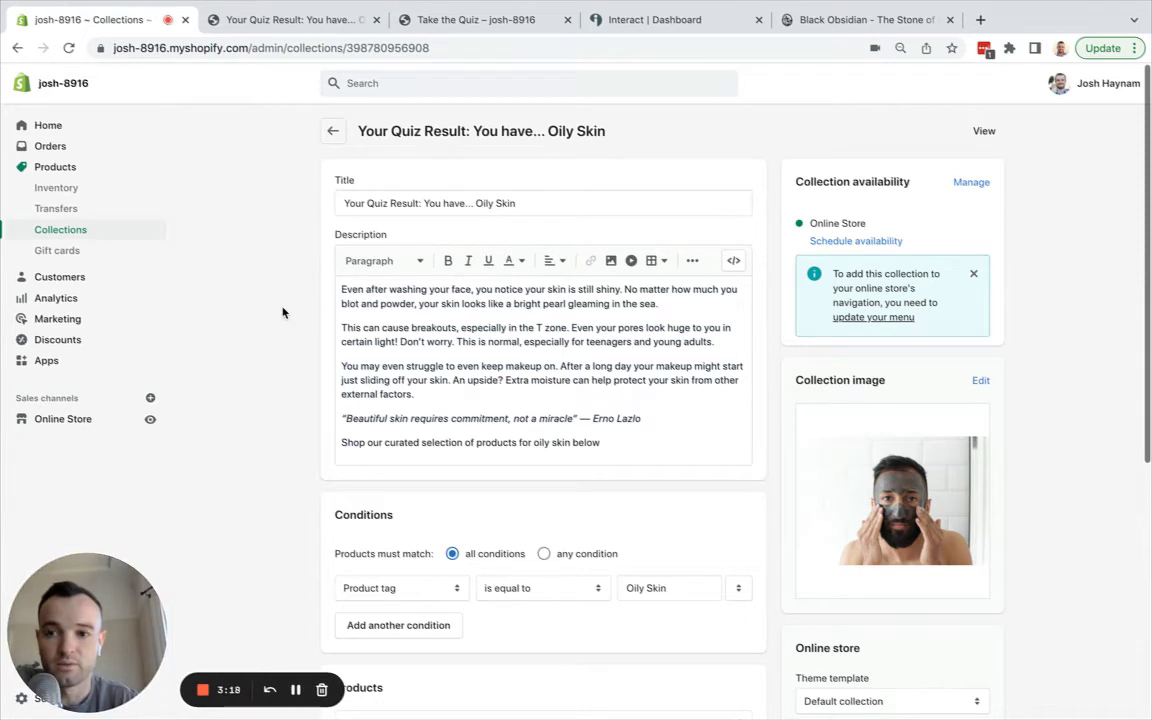
Select the brightening mist, Charcoal Face Mask and Vitamin C Serum, open Add tags, then close it
click(55, 167)
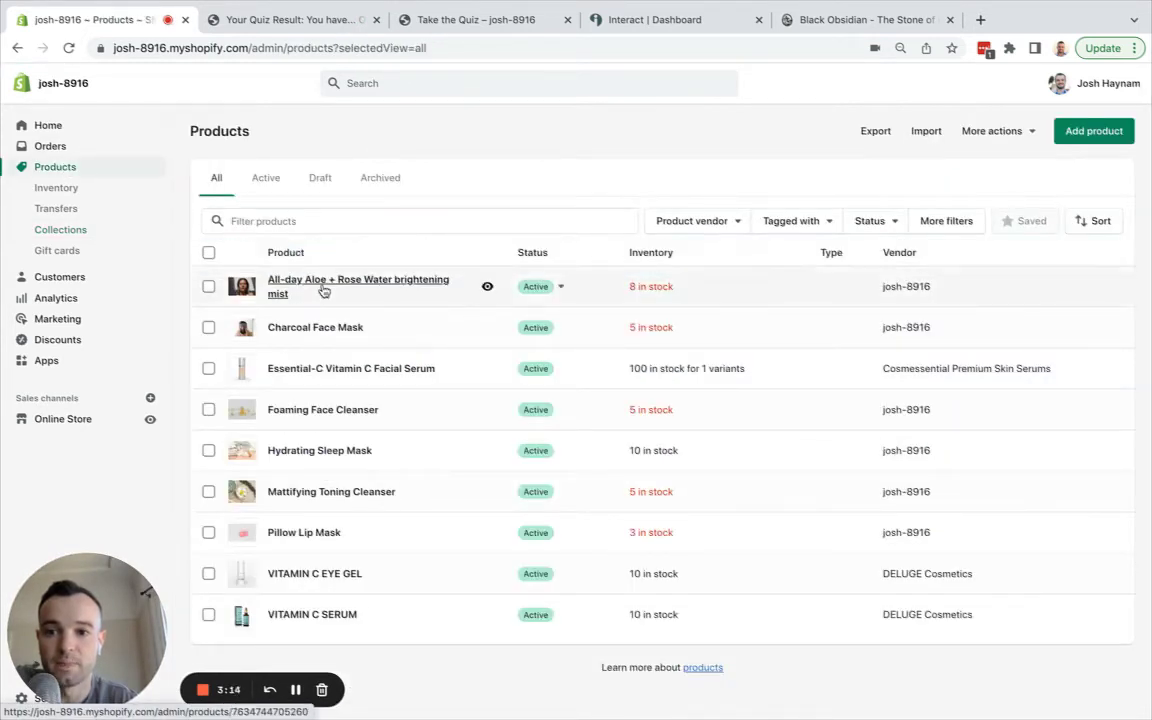
click(208, 287)
click(208, 339)
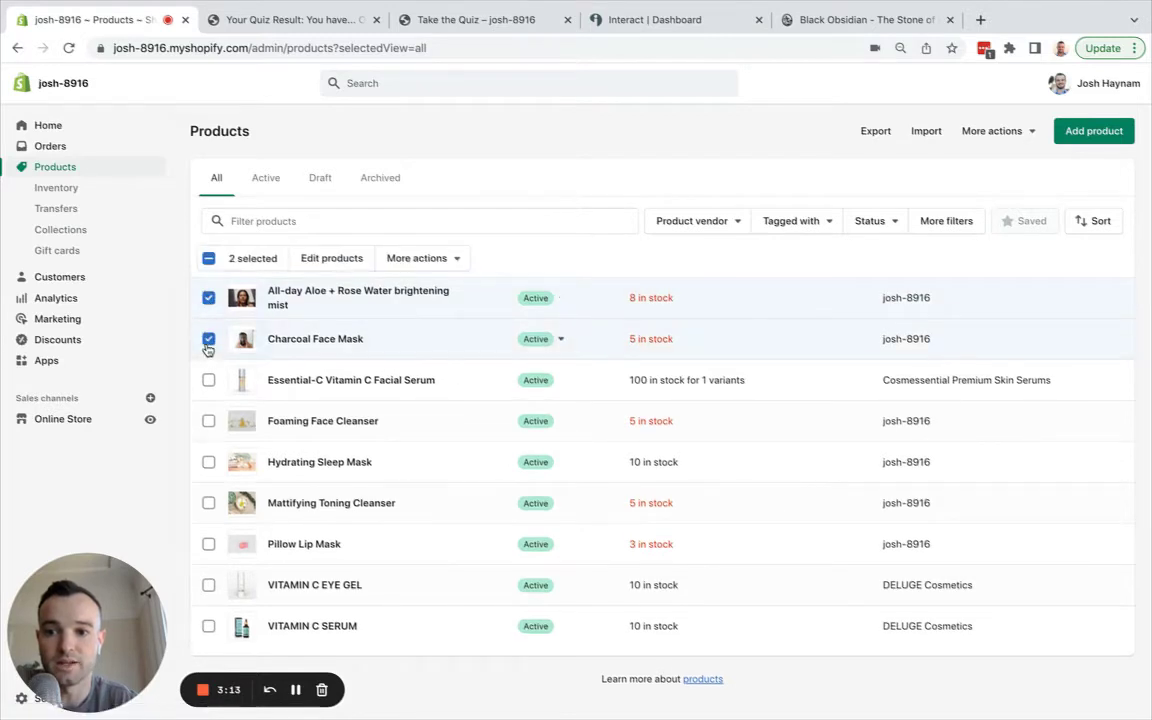
click(208, 380)
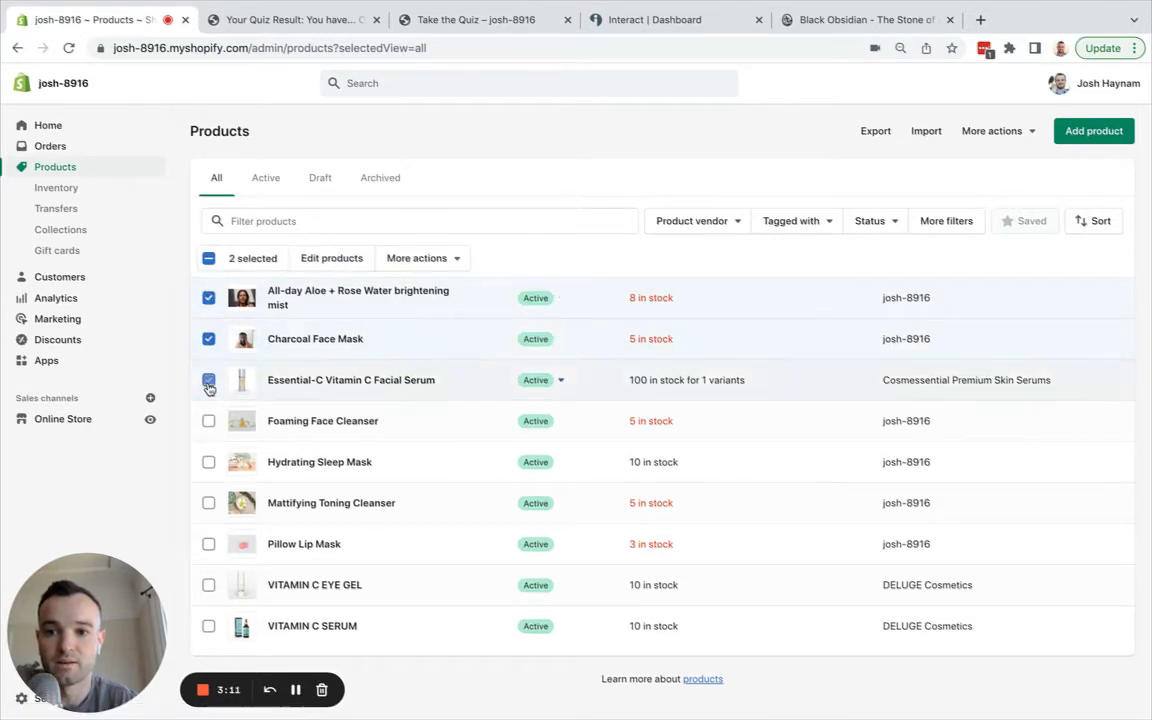
click(410, 258)
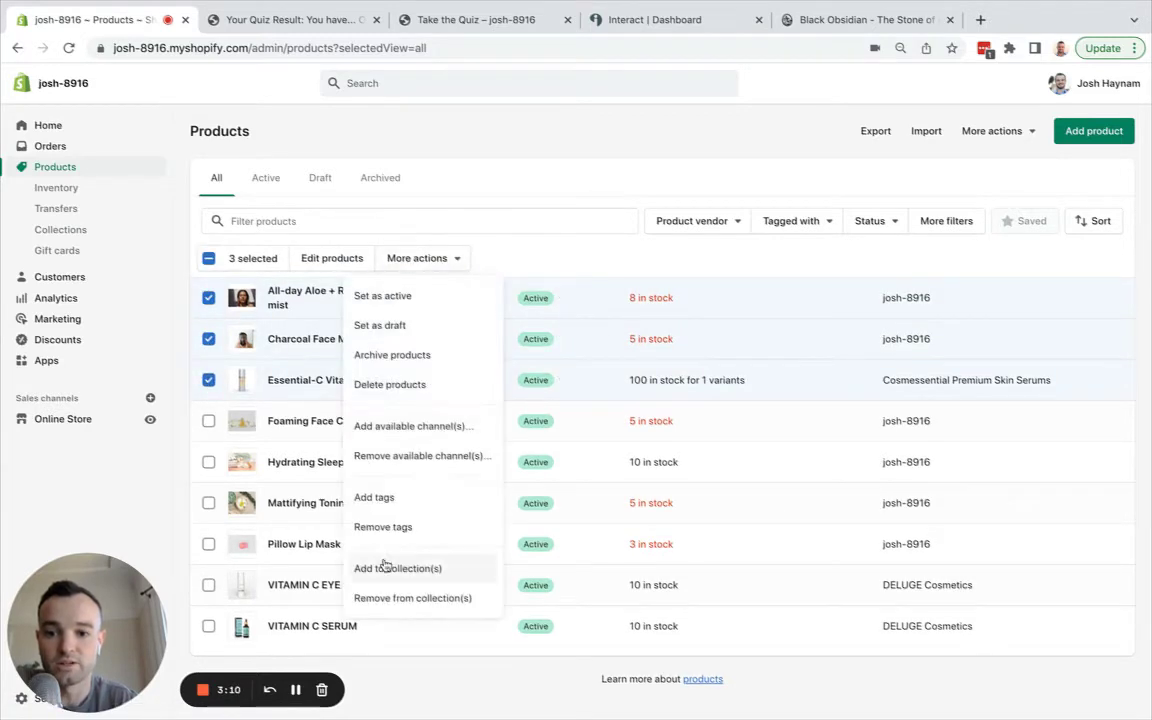
click(400, 503)
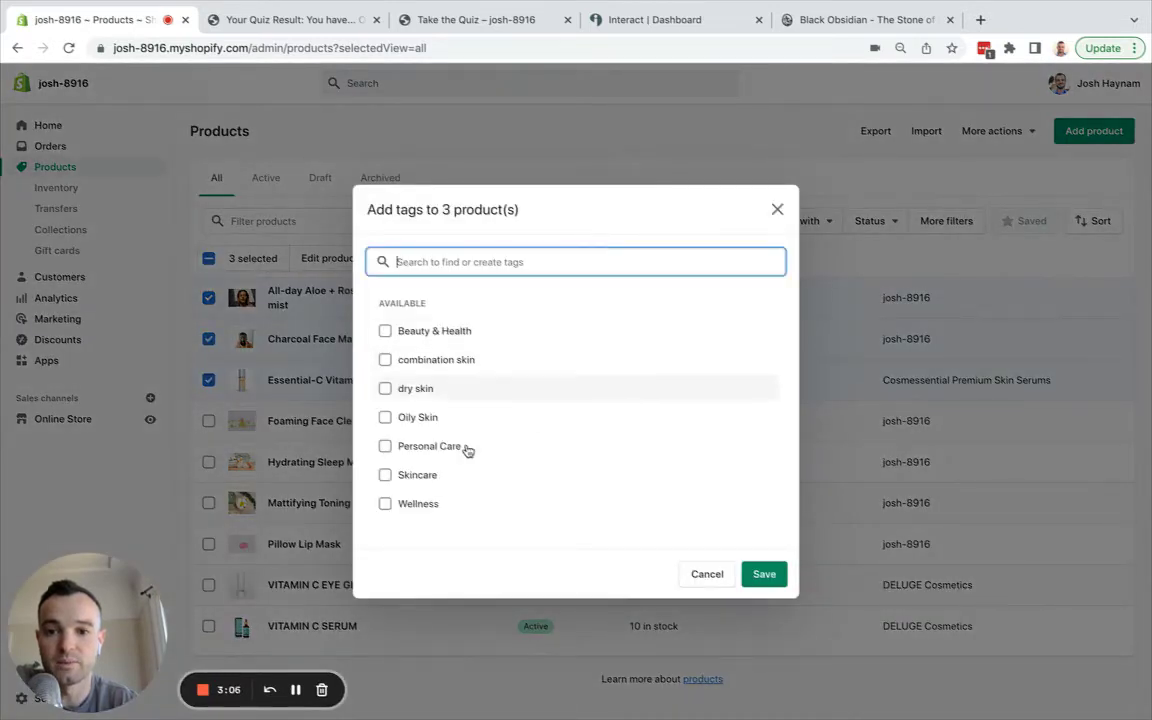
click(778, 210)
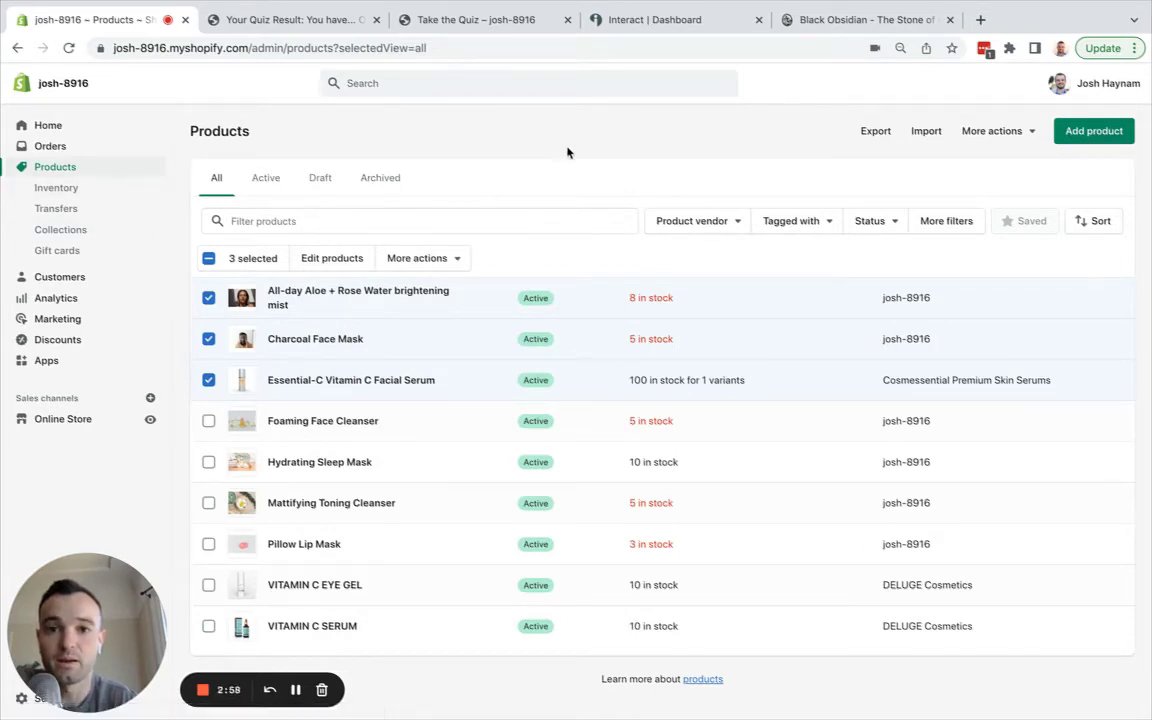
In Interact's Redirect Results, enable redirects and use the Oily Skin collection's storefront URL
click(642, 20)
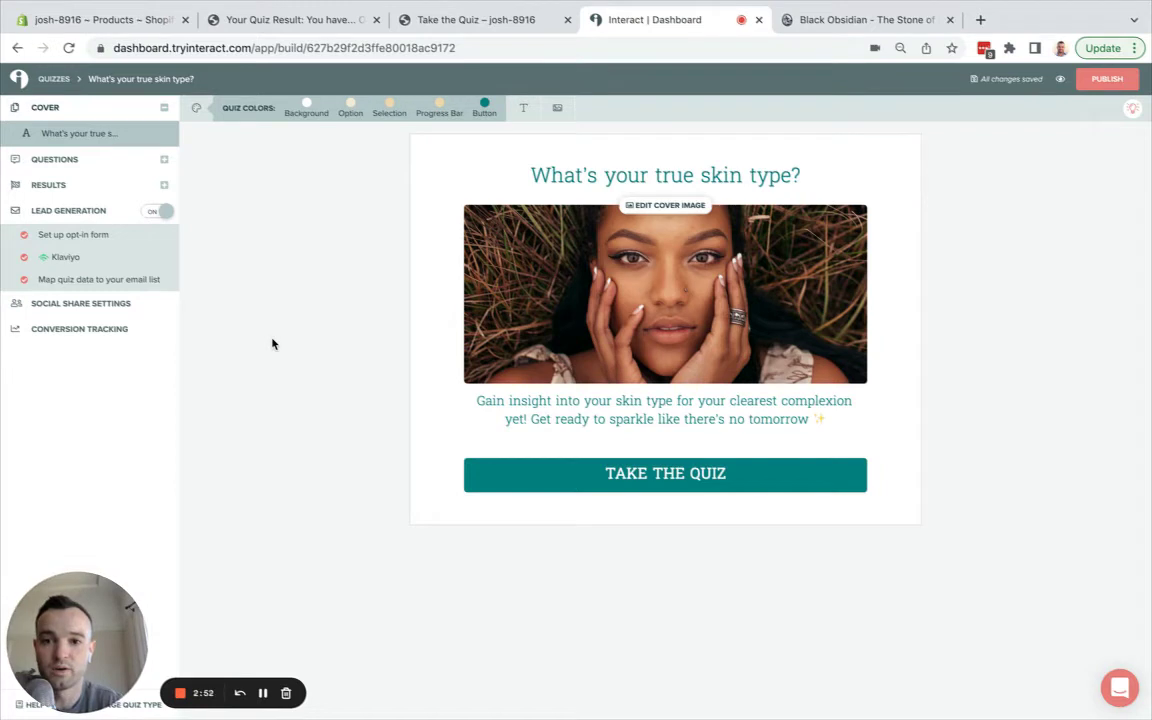
click(52, 184)
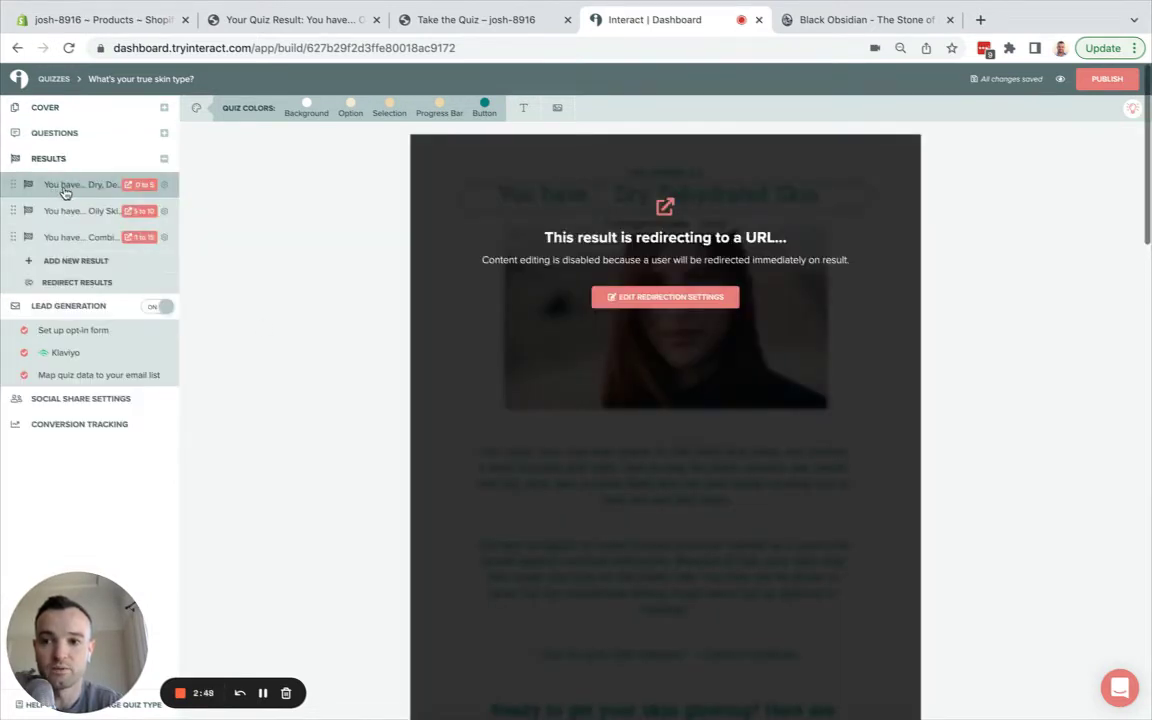
click(62, 284)
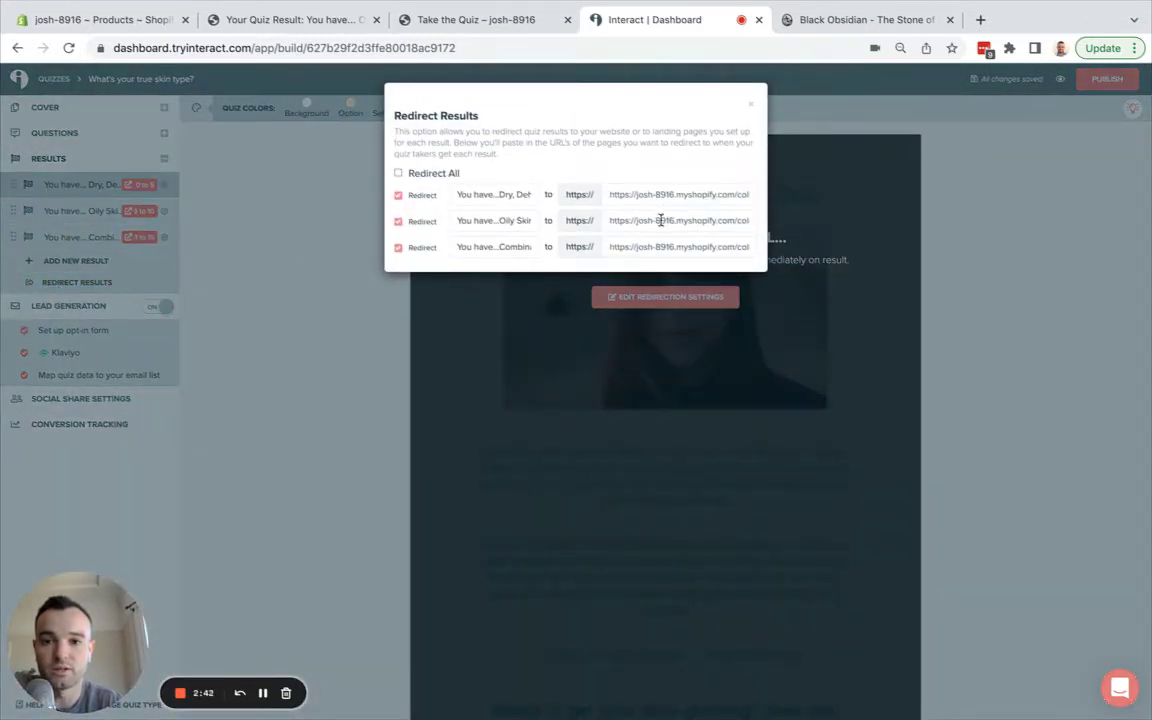
click(303, 31)
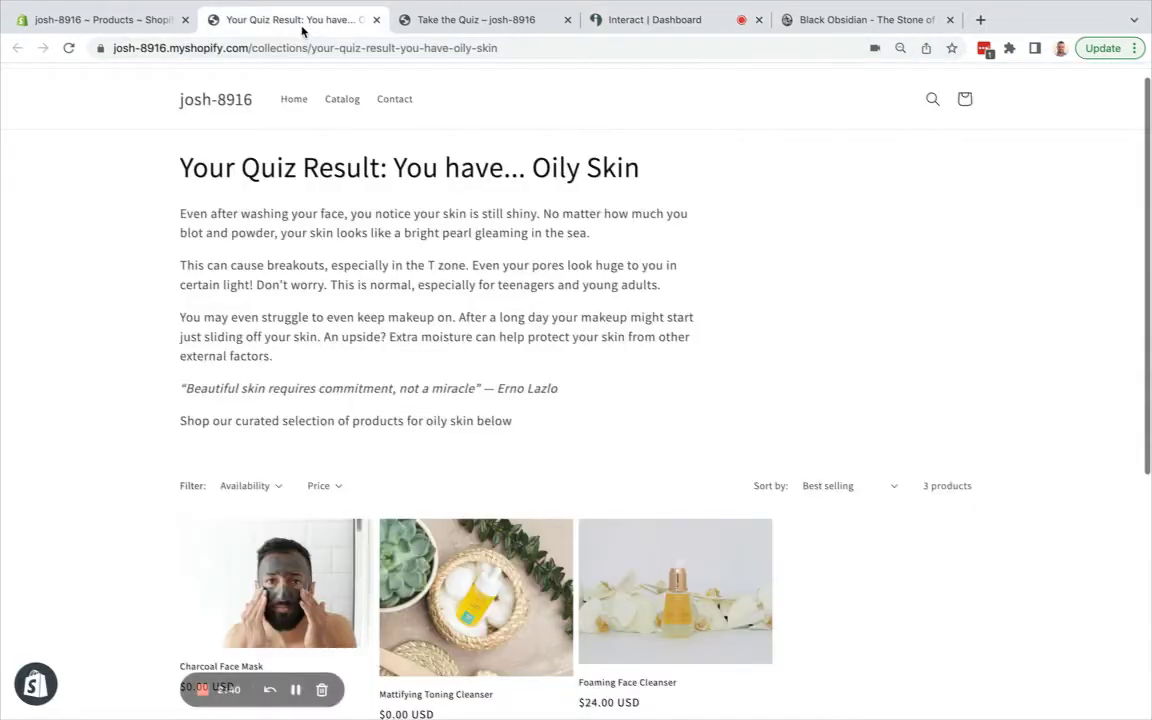
click(303, 48)
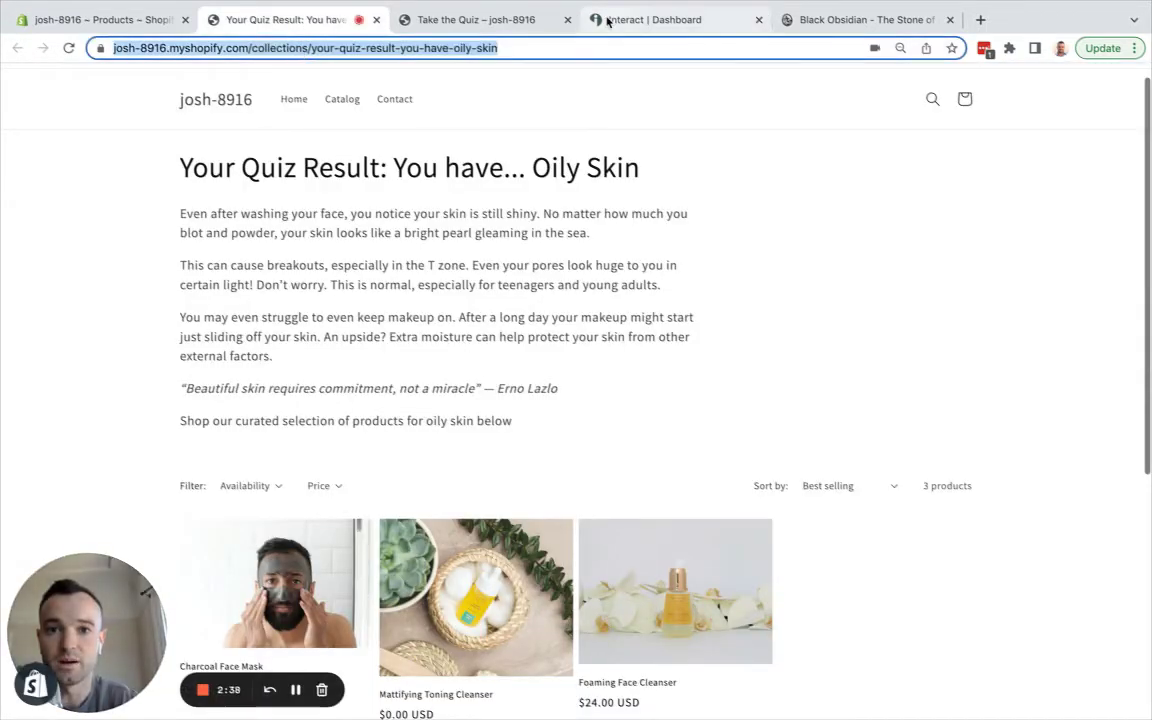
click(607, 20)
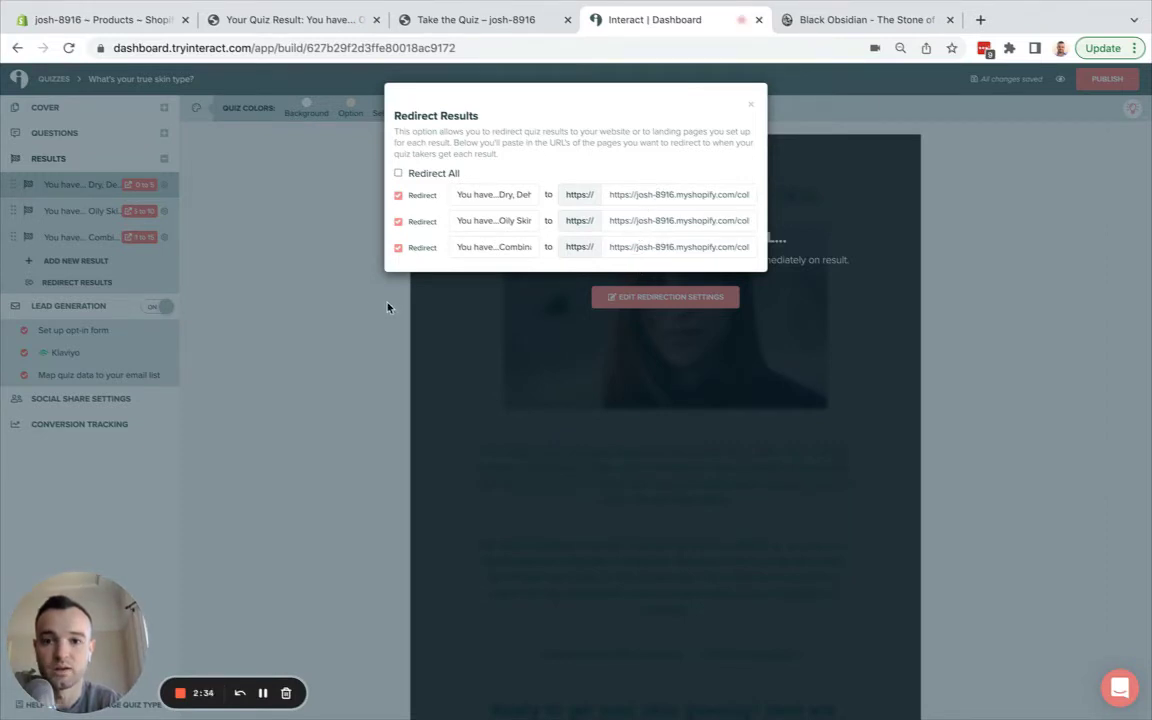
click(315, 292)
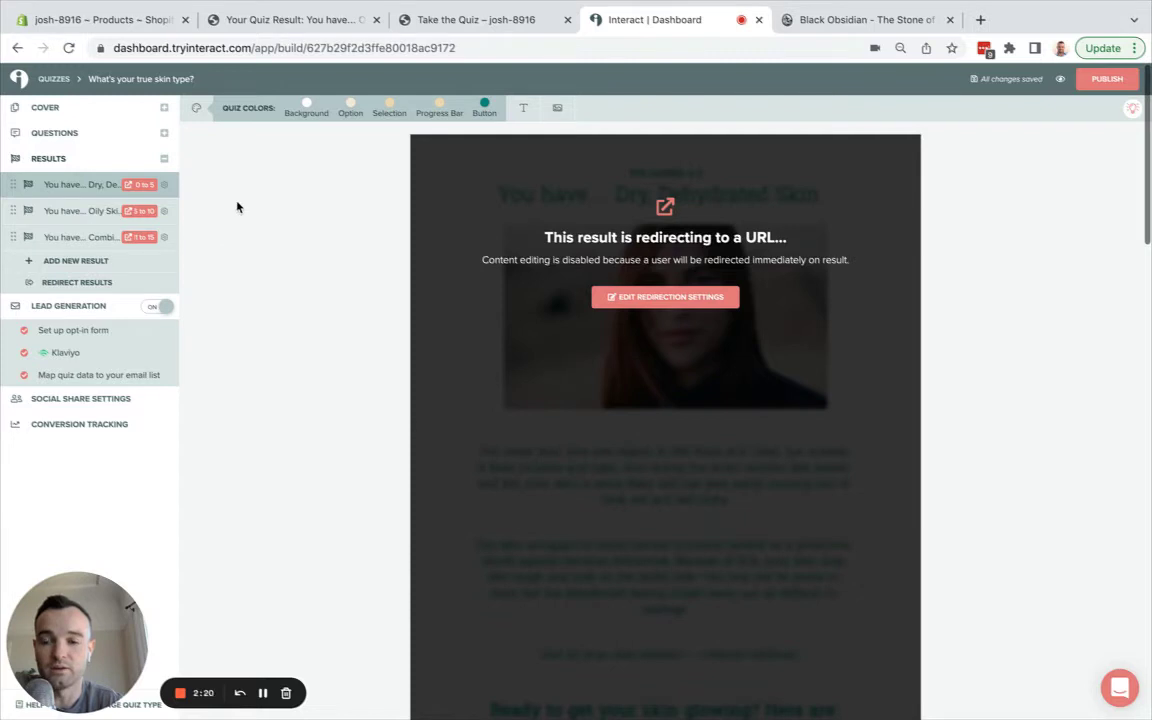
Publish the quiz changes and copy the JavaScript embed code with 'Redirect host page on redirect' enabled
click(1095, 82)
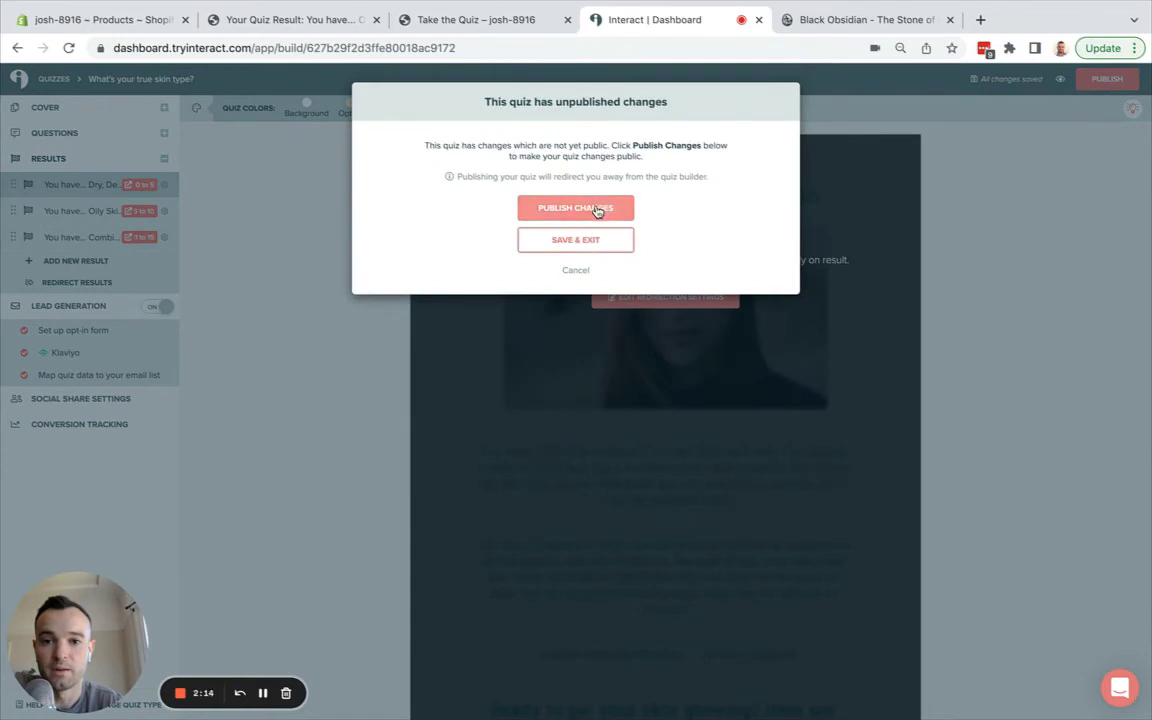
click(597, 210)
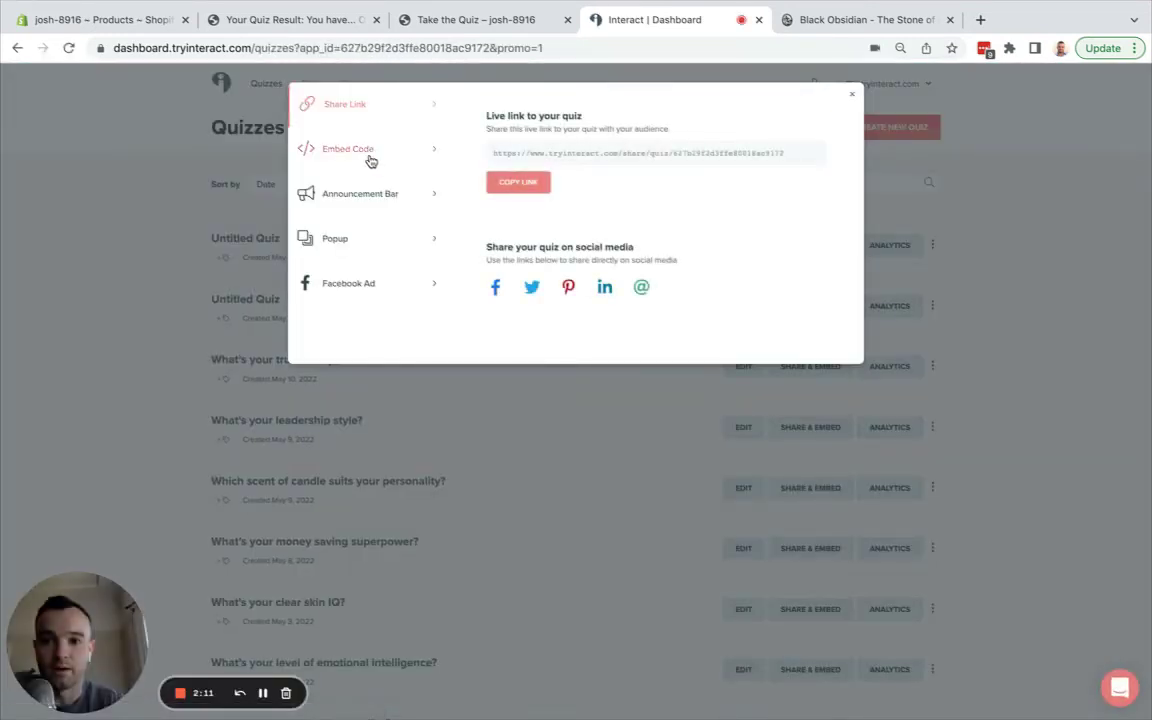
click(370, 160)
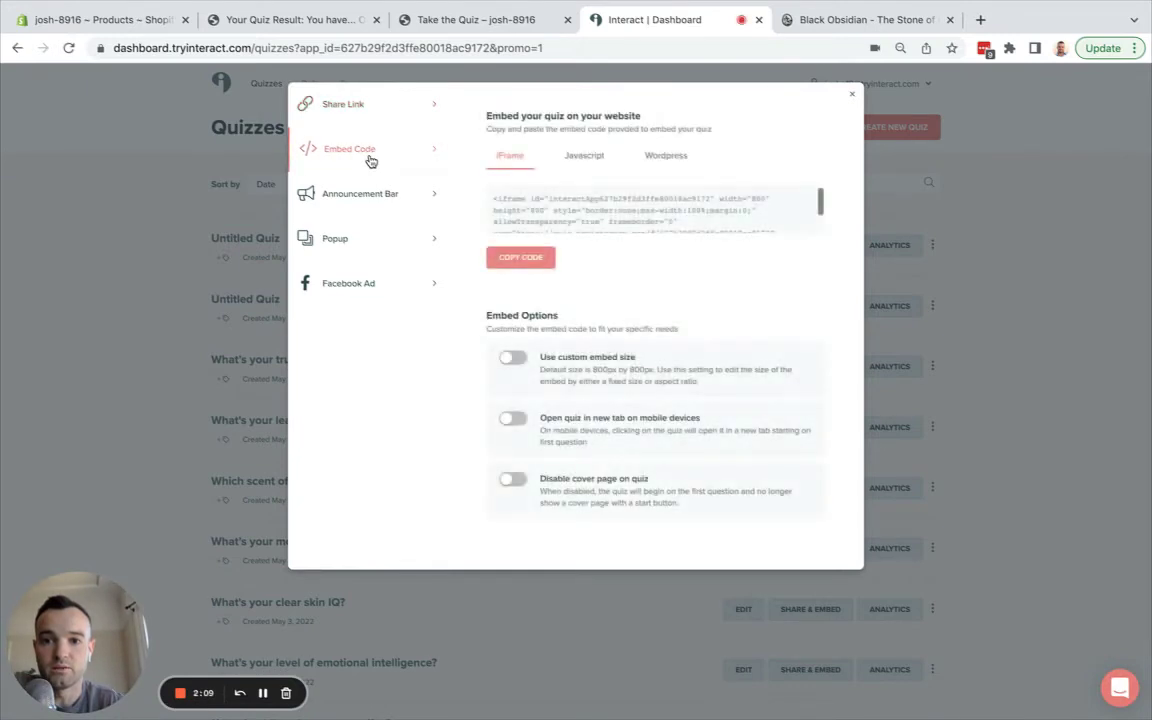
click(580, 157)
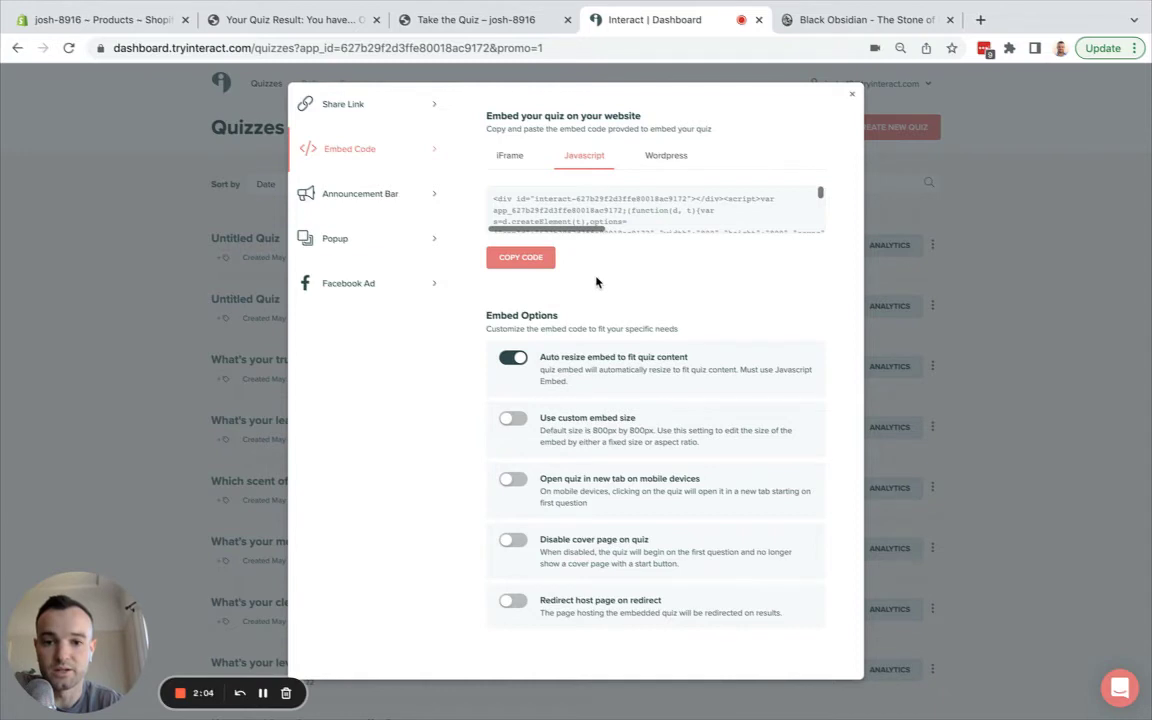
click(514, 603)
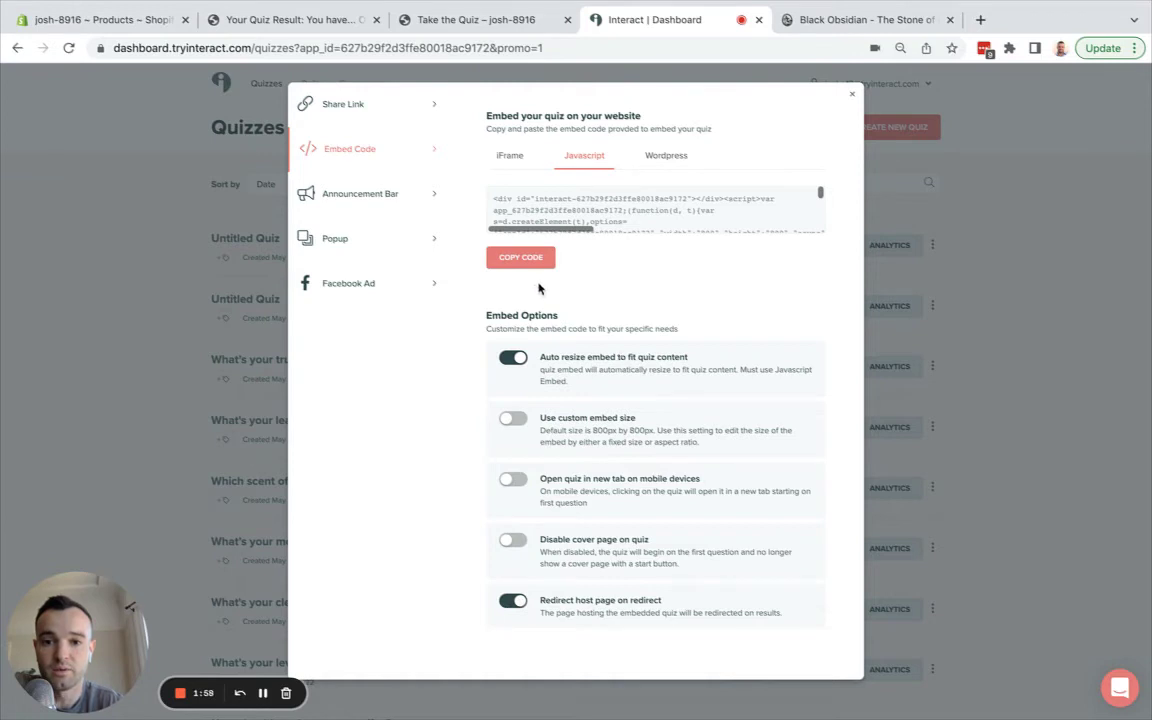
click(520, 257)
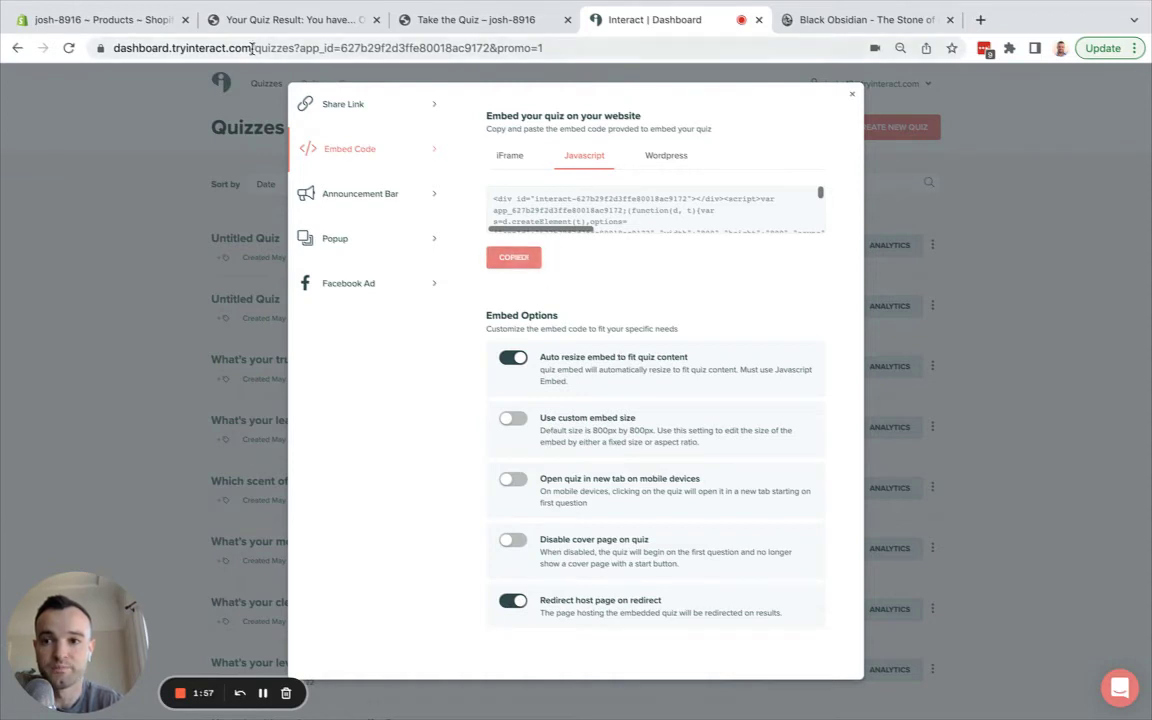
Open the Personal Shopper Quiz page from Online Store > Pages in Shopify admin
click(105, 29)
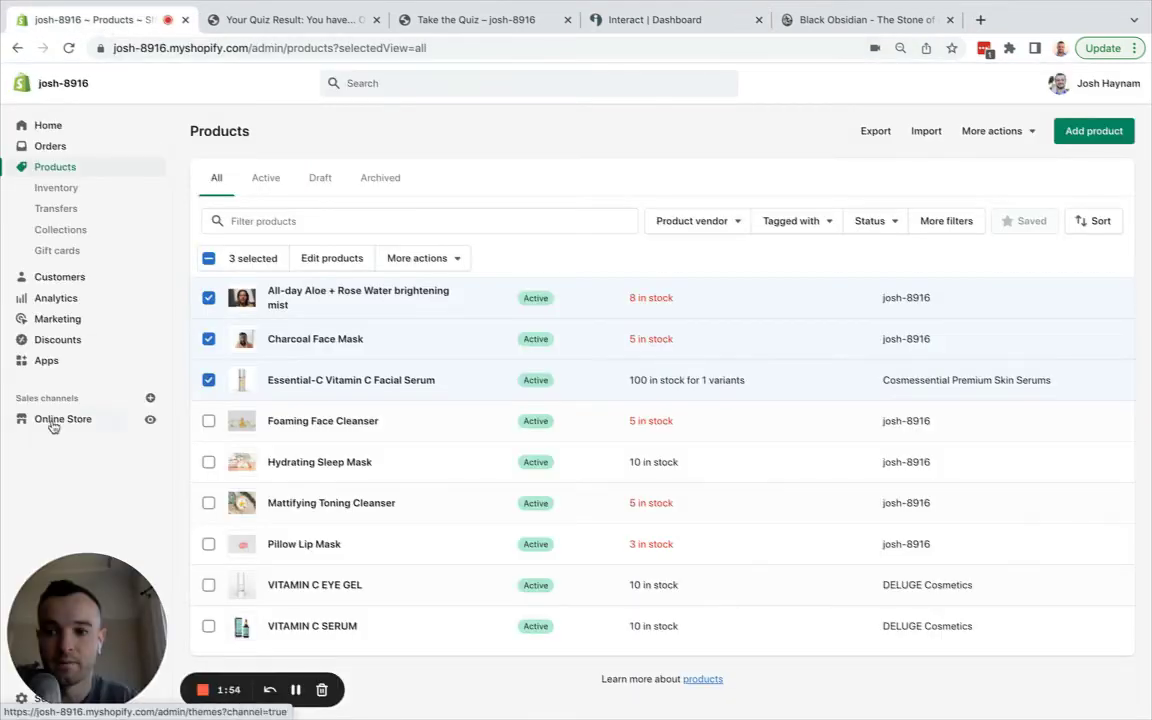
click(54, 424)
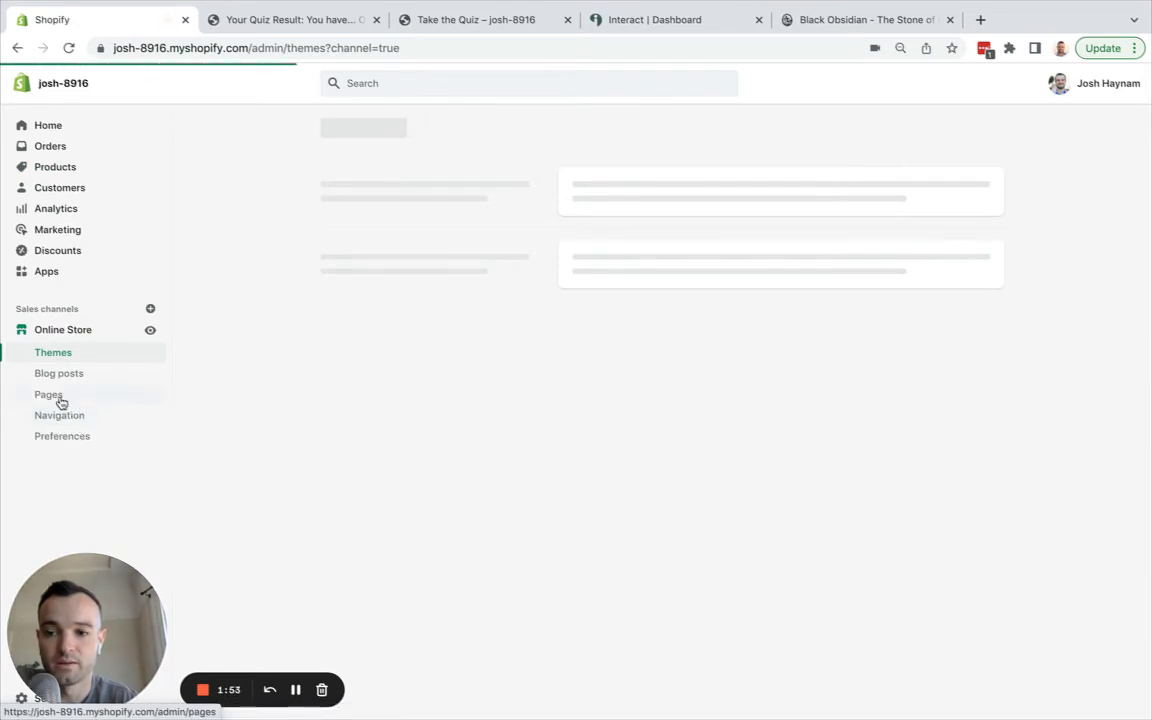
click(59, 400)
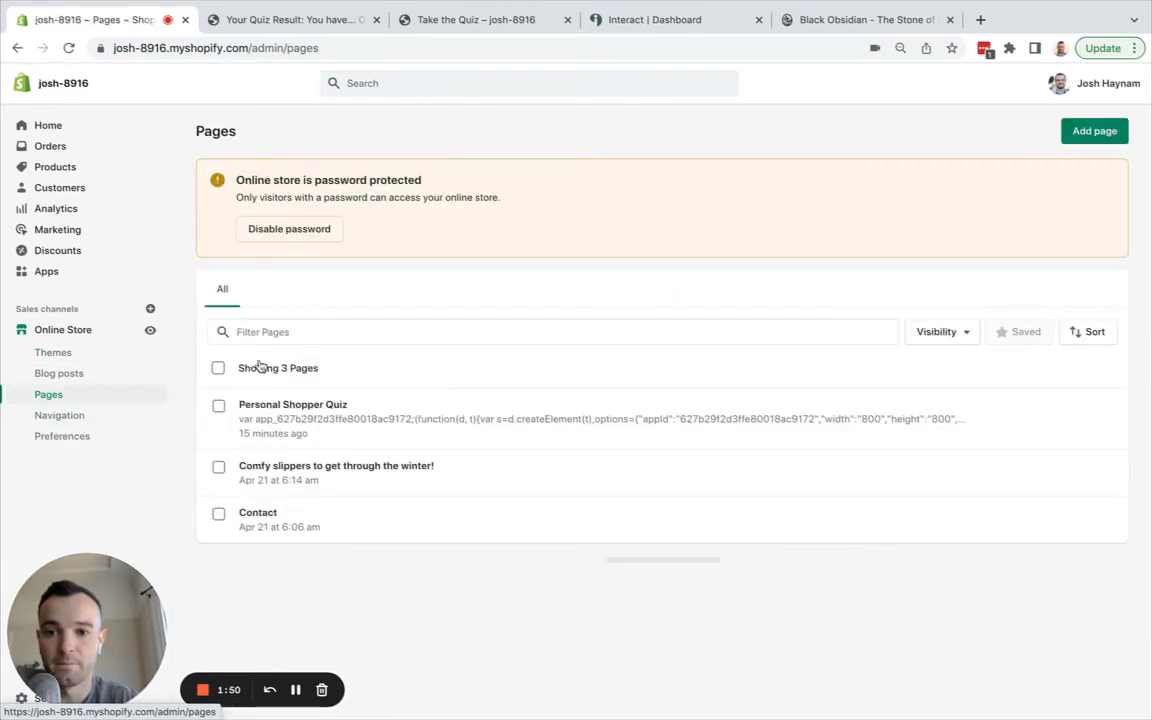
click(301, 407)
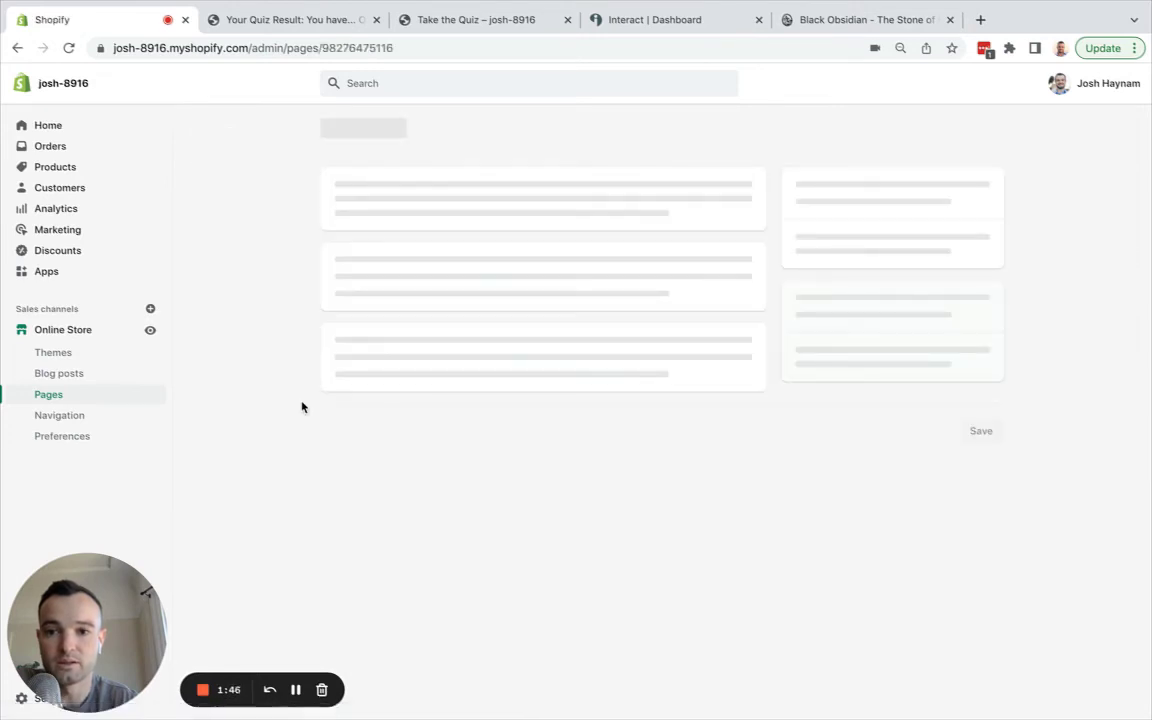
Show the page content as HTML to check the embed code, then view the live page
click(473, 204)
click(731, 263)
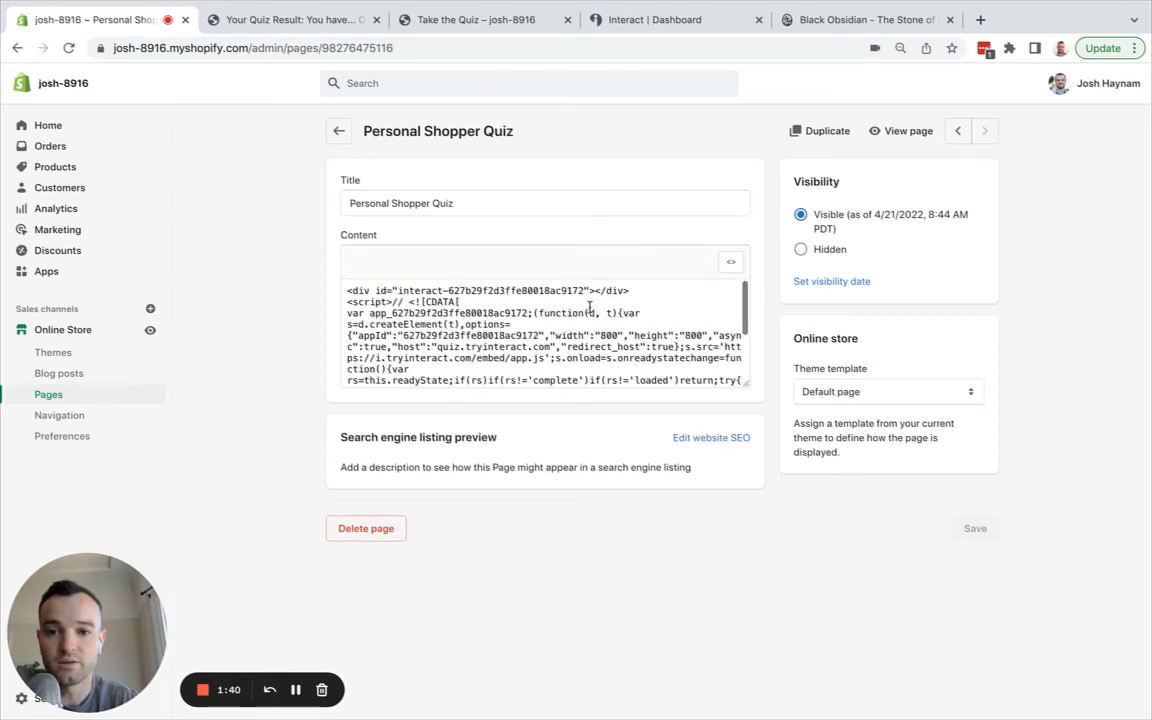
scroll(572, 321, down, 1)
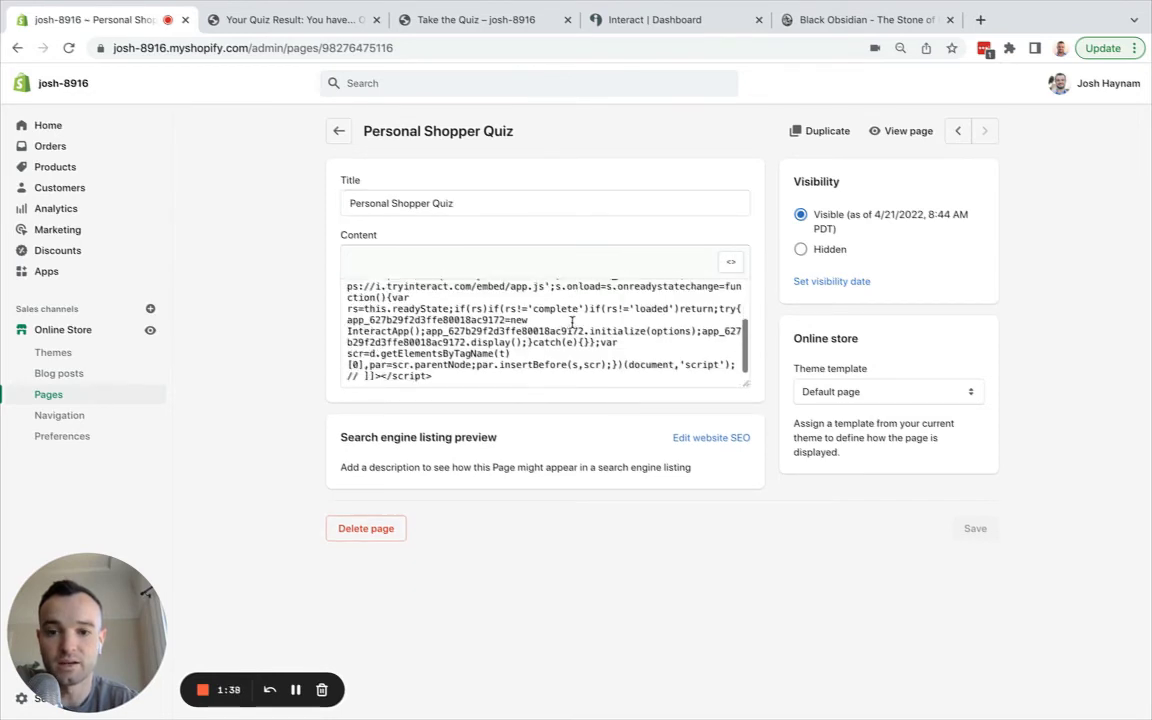
click(903, 135)
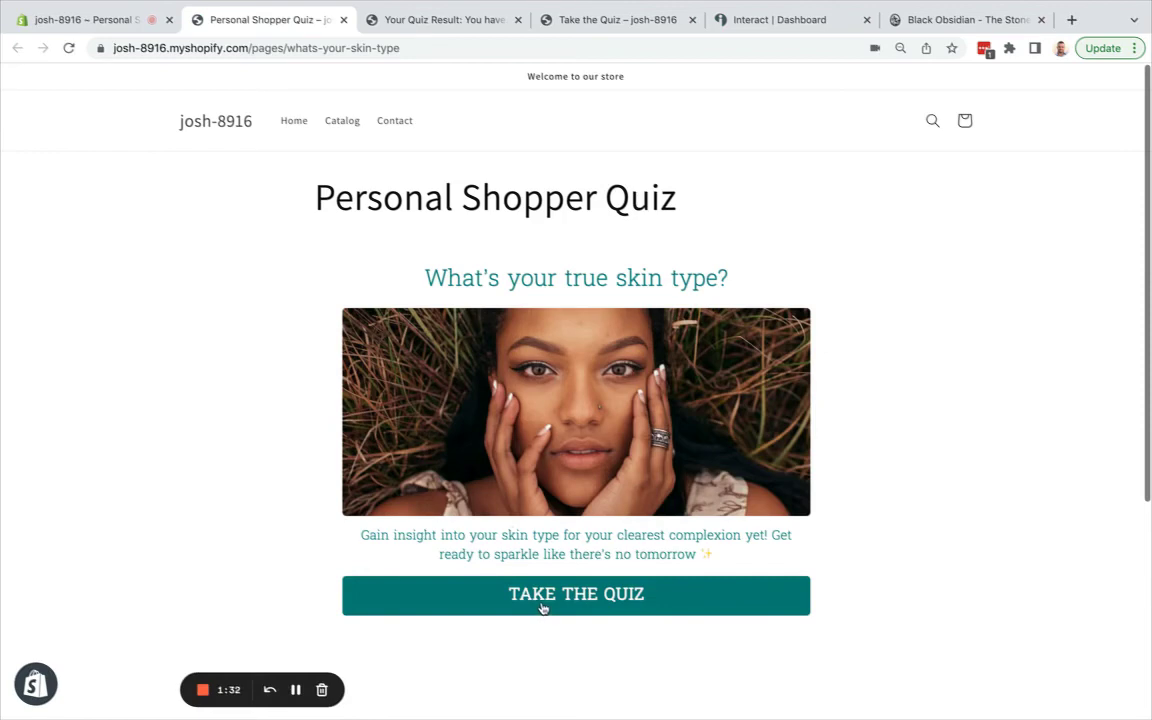
Start the skin-type quiz and answer the first five questions, taking the middle pores answer
click(543, 607)
scroll(540, 458, down, 2)
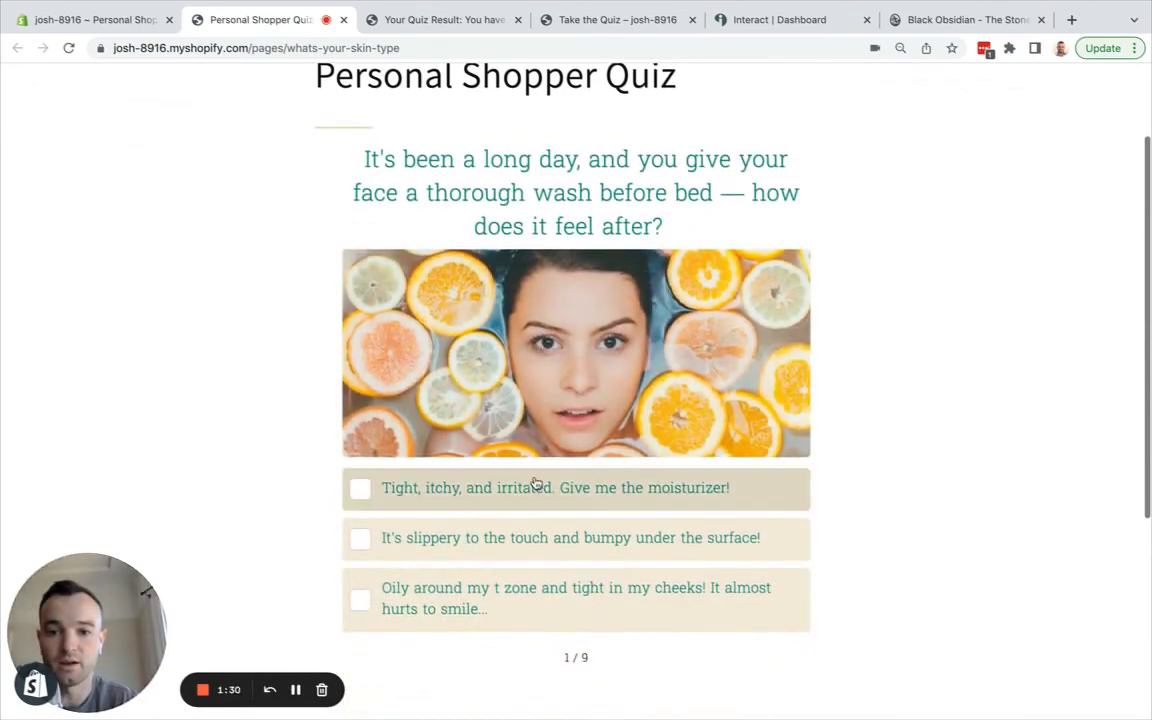
click(532, 483)
click(550, 465)
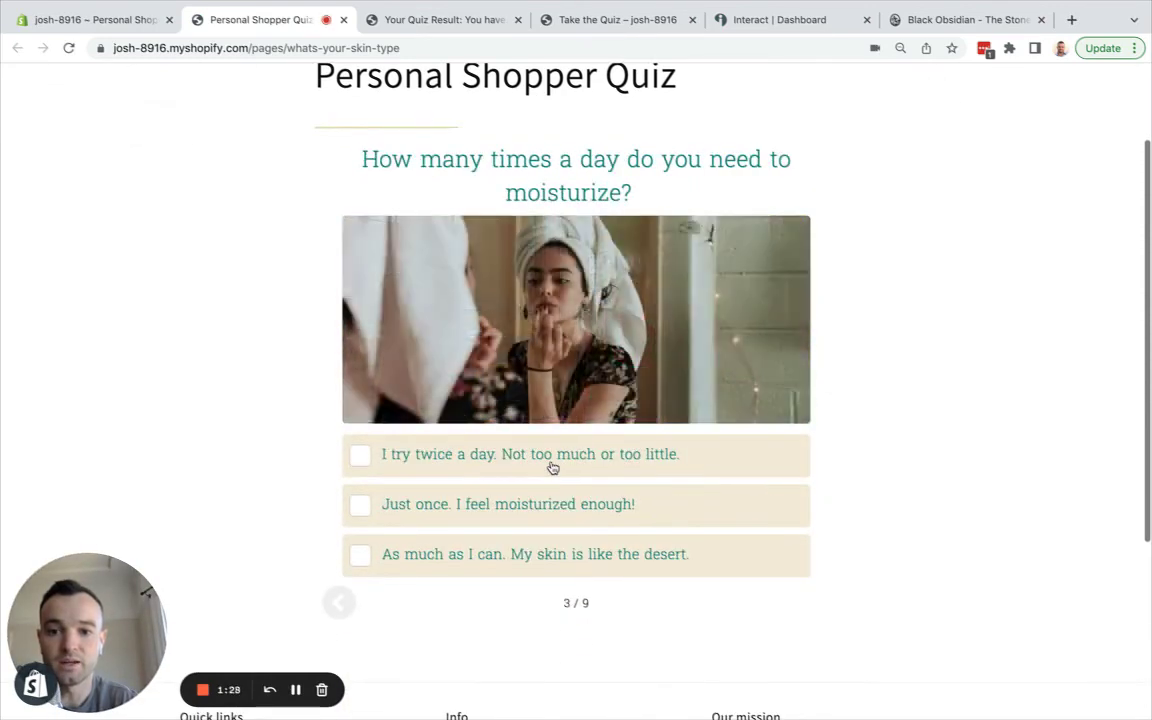
click(551, 466)
click(553, 477)
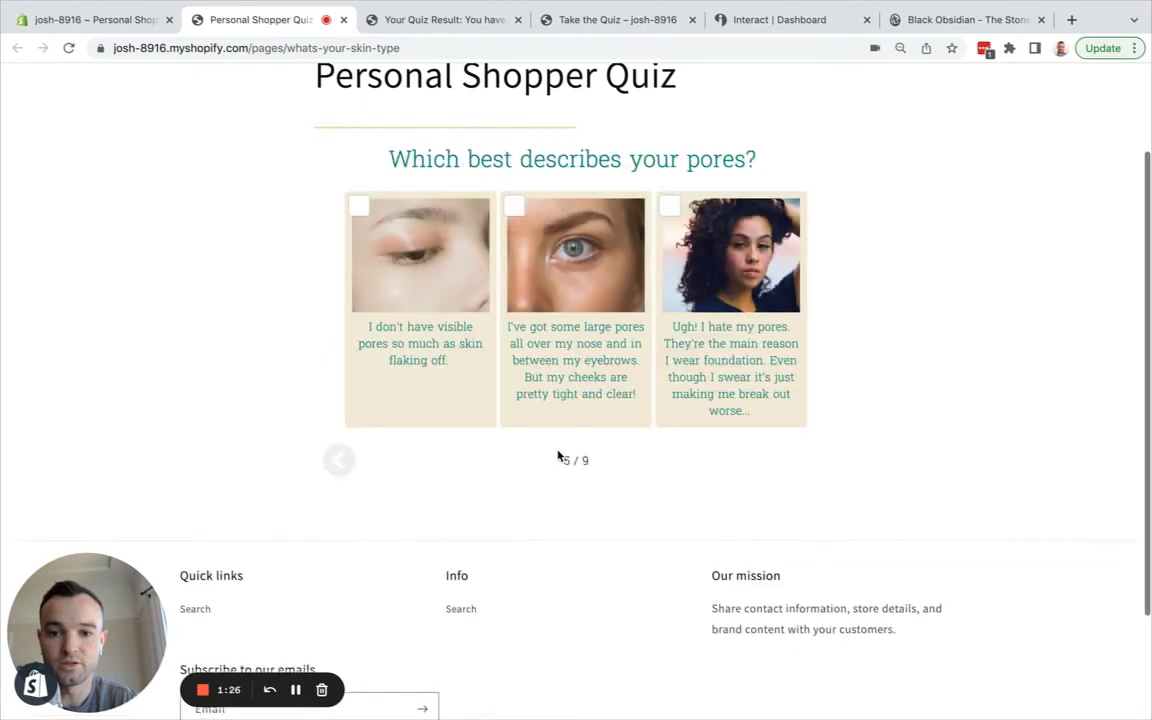
click(593, 376)
Answer the last four questions, skip the contact form, and browse the Combination Skin Type result
click(568, 463)
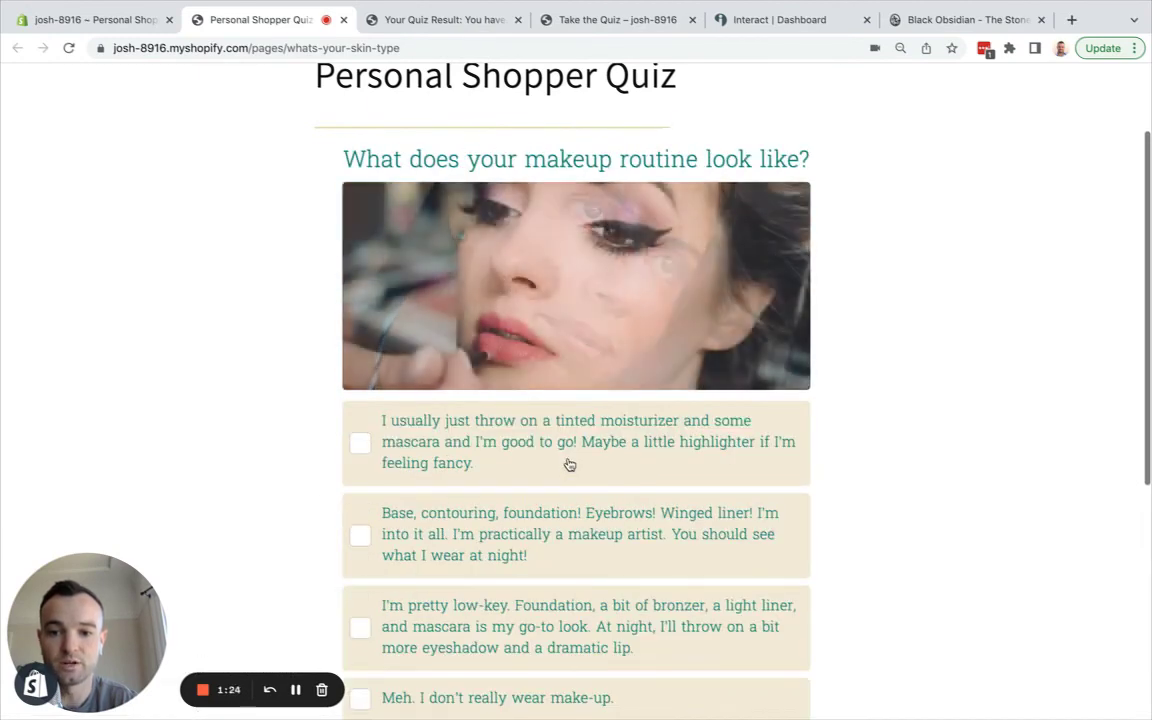
click(568, 463)
click(576, 342)
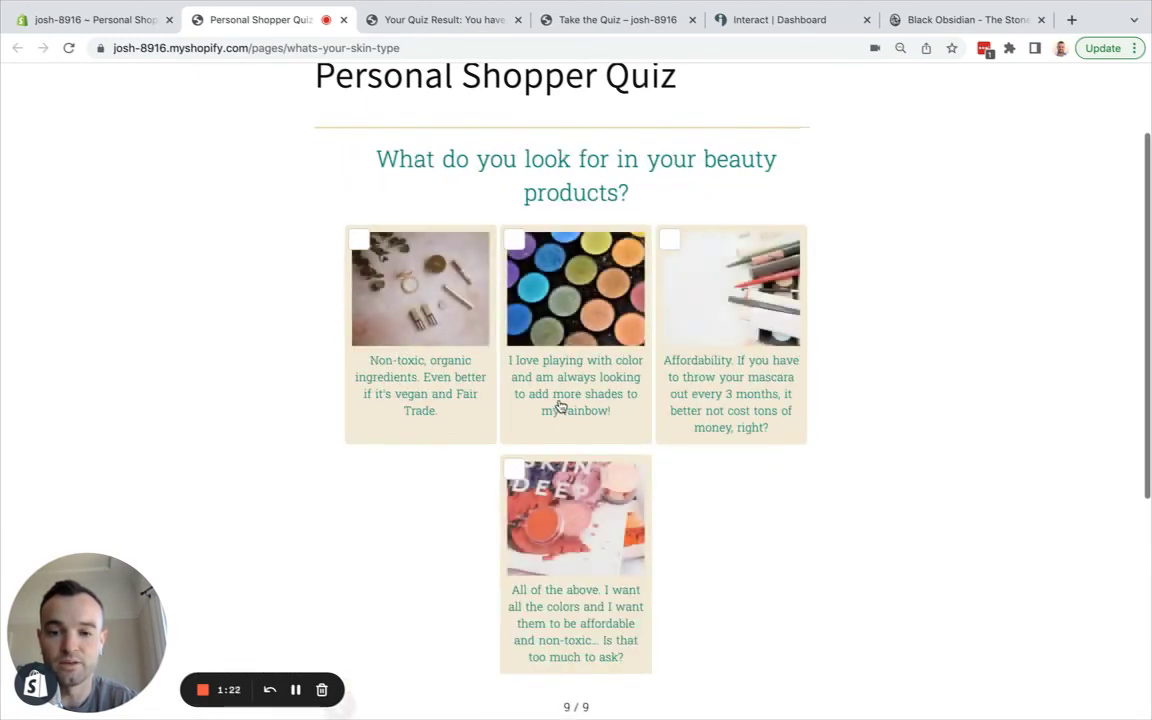
click(560, 404)
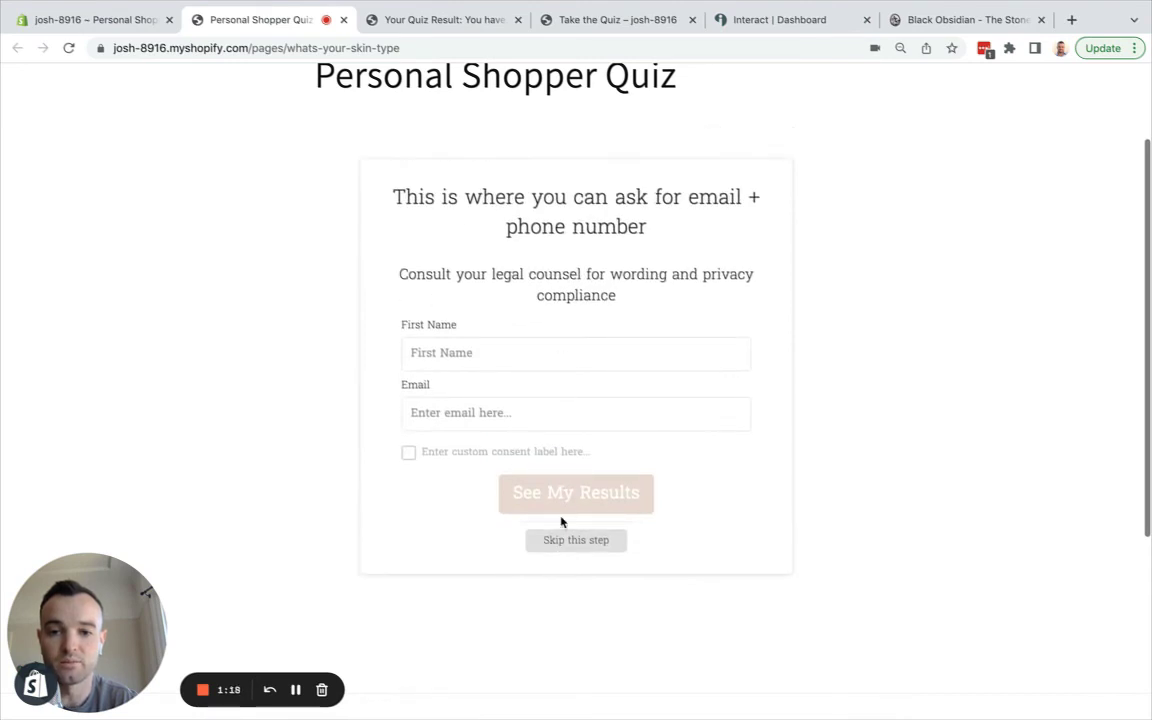
click(565, 541)
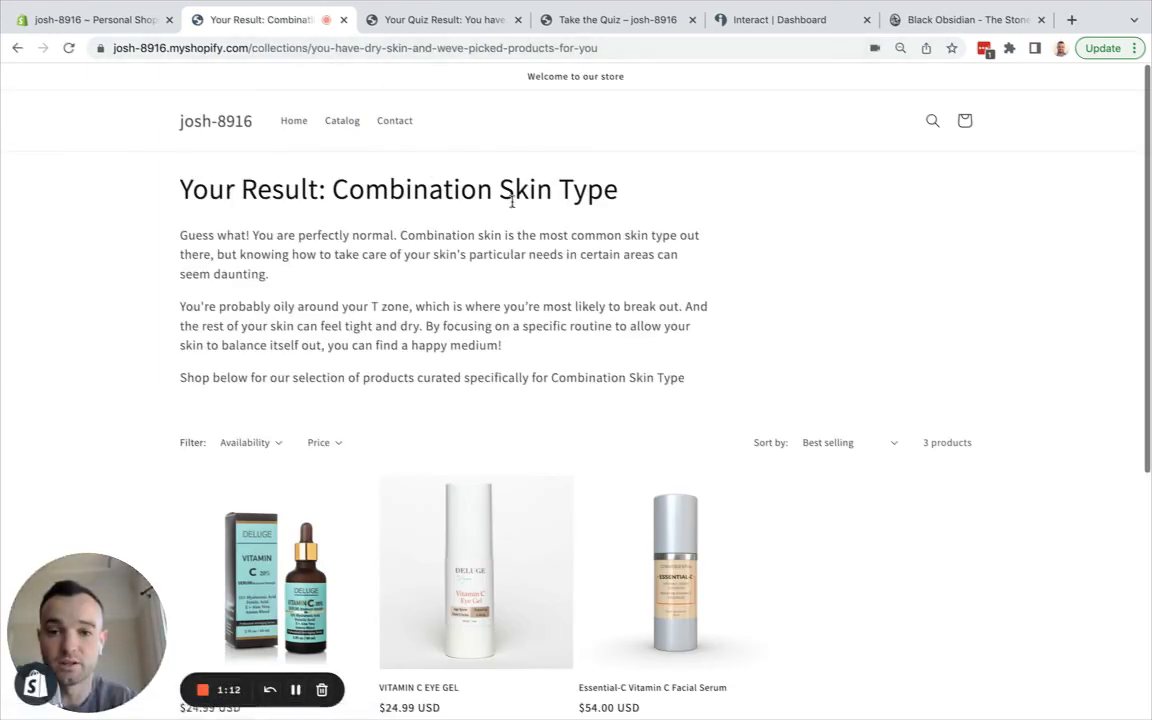
scroll(559, 253, down, 2)
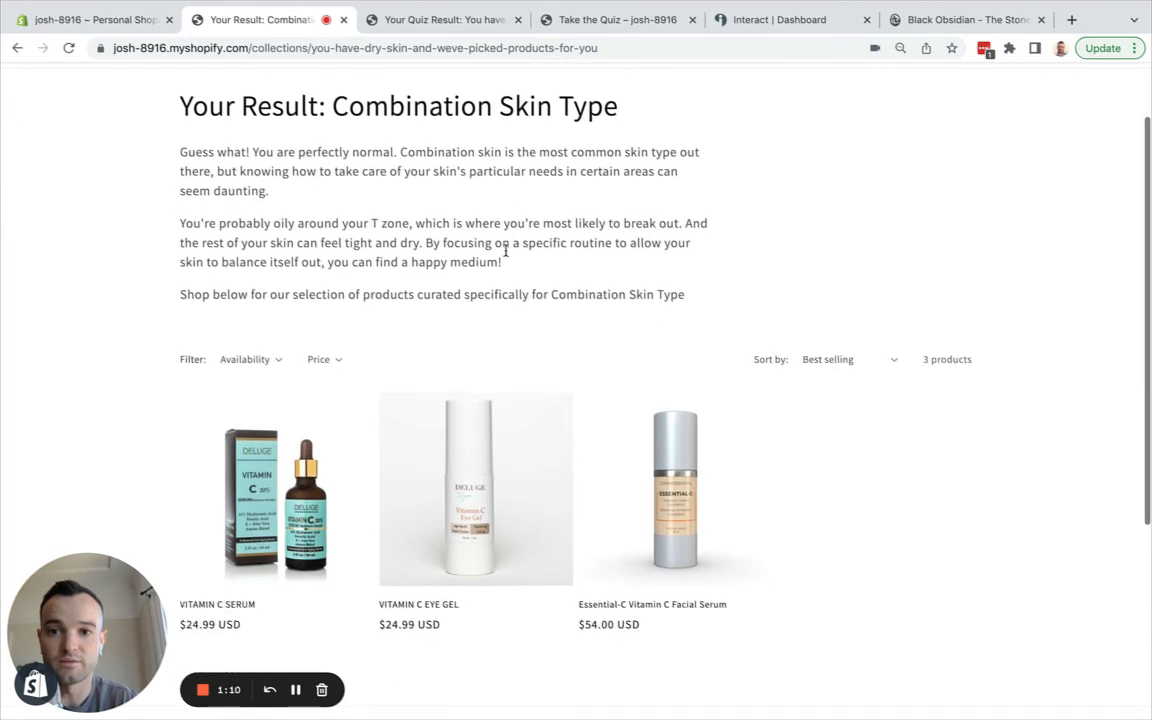
scroll(506, 251, down, 2)
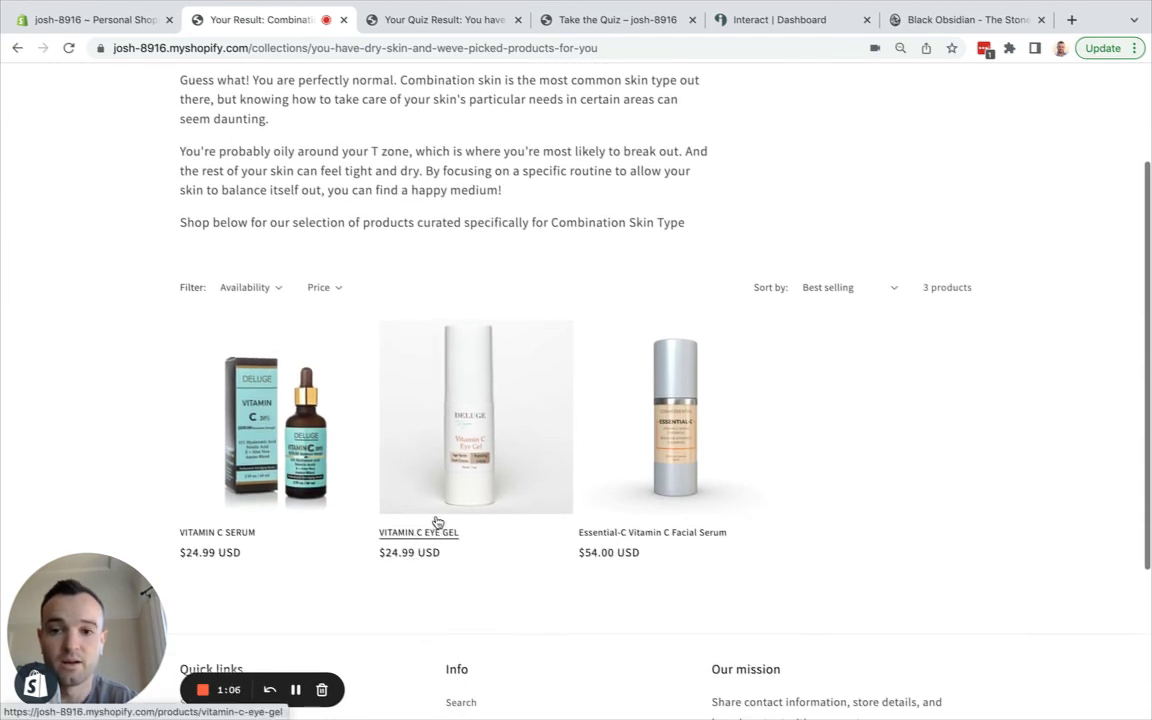
scroll(437, 522, up, 4)
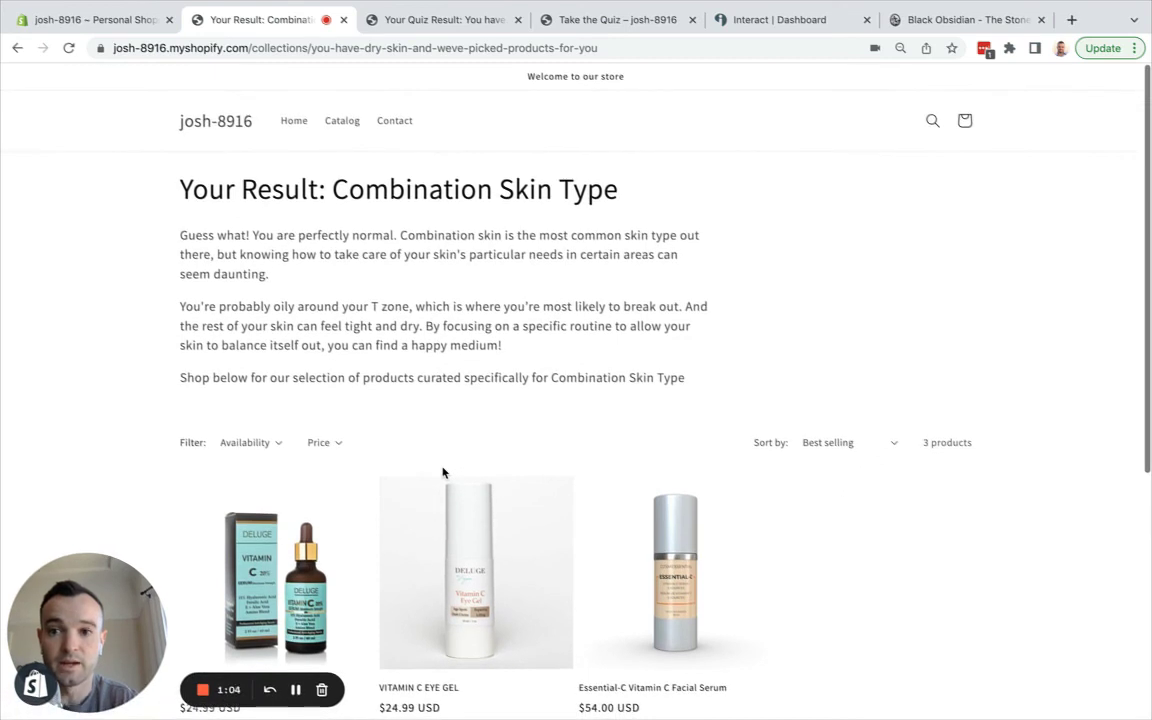
Load tryinteract.com in the Interact Dashboard tab
click(749, 27)
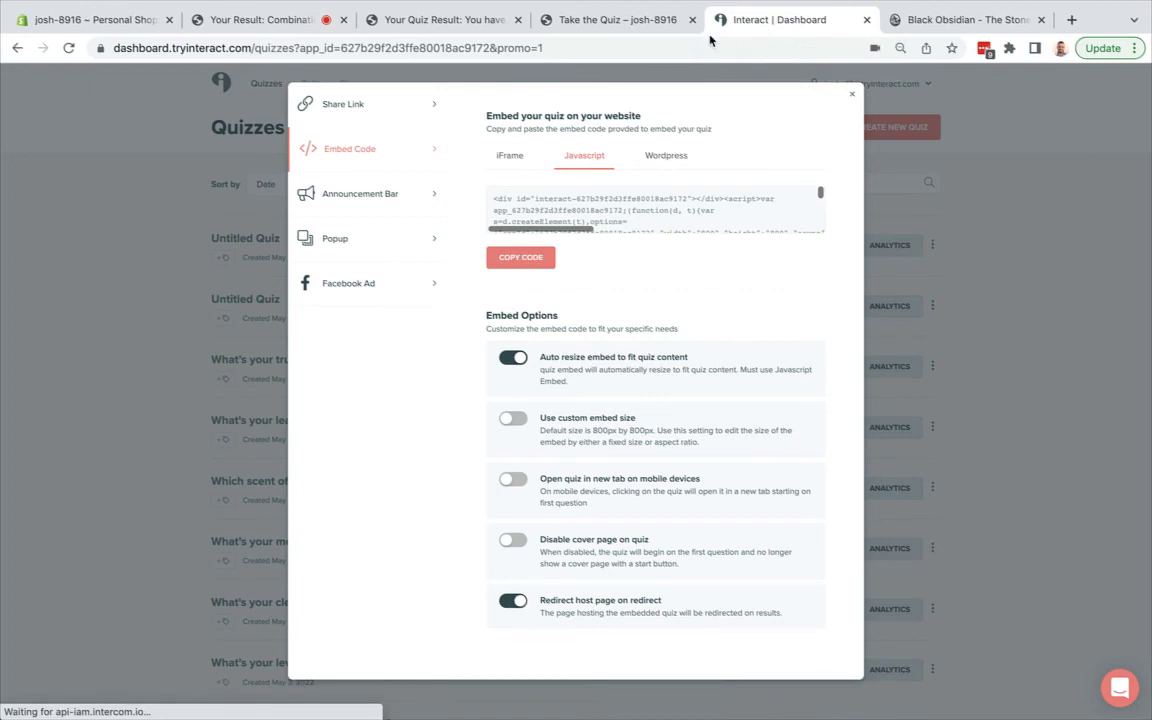
click(635, 49)
text(tryinteract.com)
key(Return)
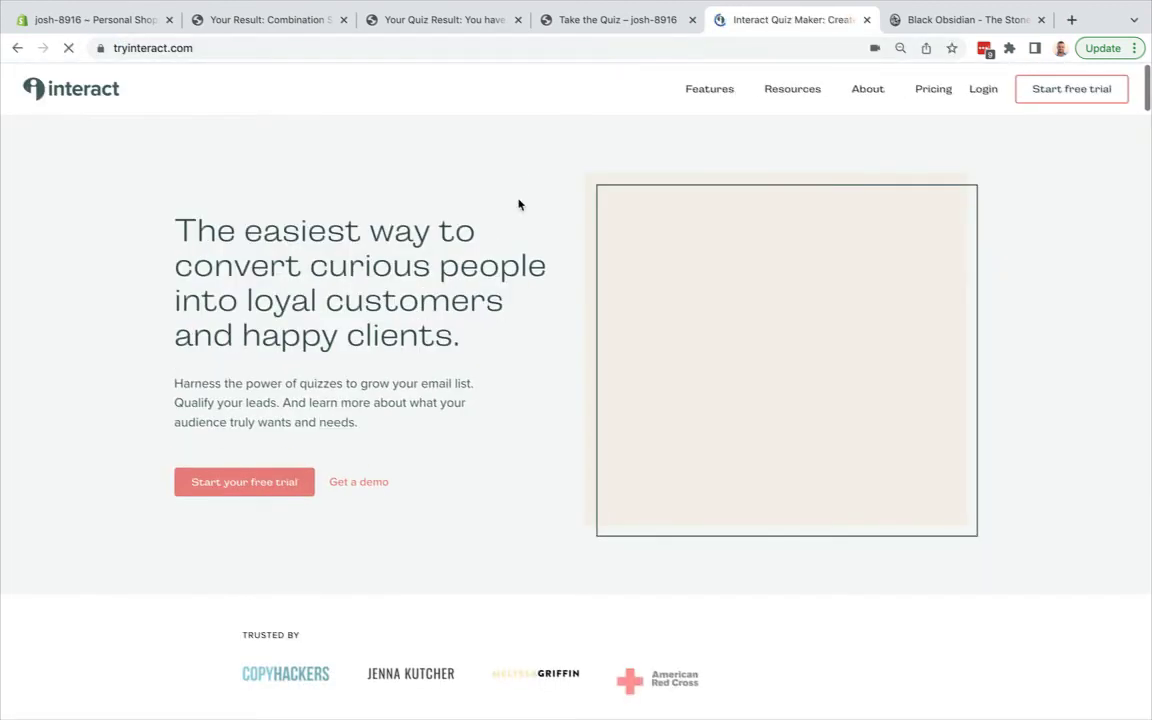